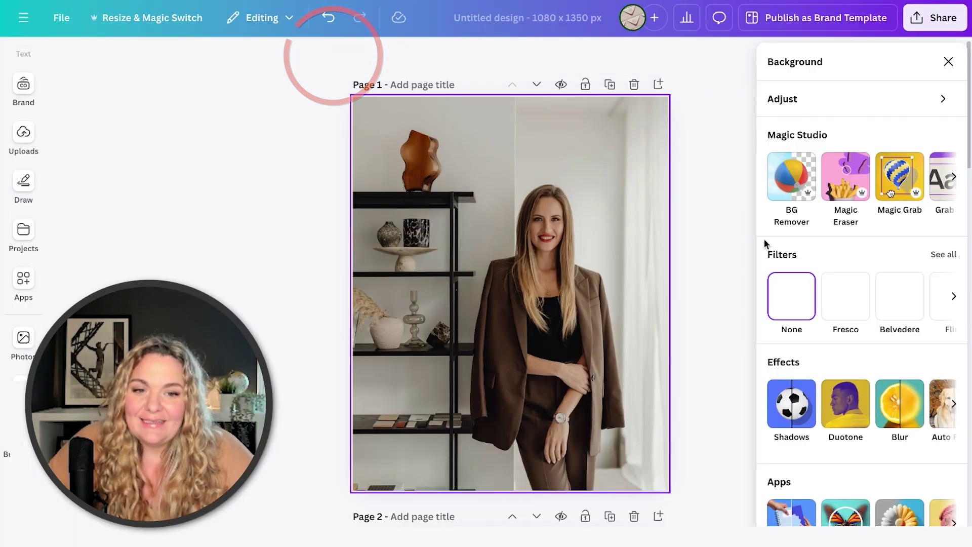
Lift the woman out of the living-room photo with Magic Grab, test-drag her, then undo the move.
click(893, 183)
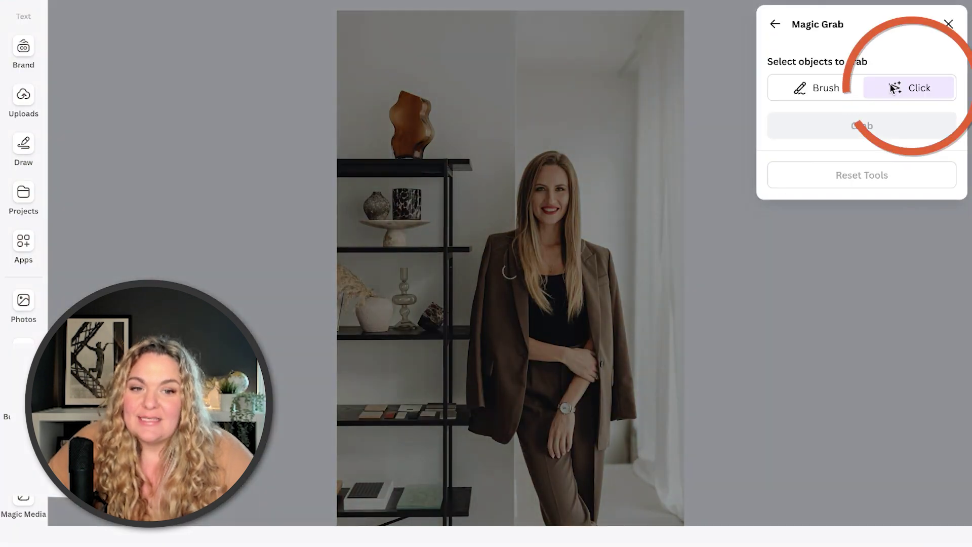
click(549, 219)
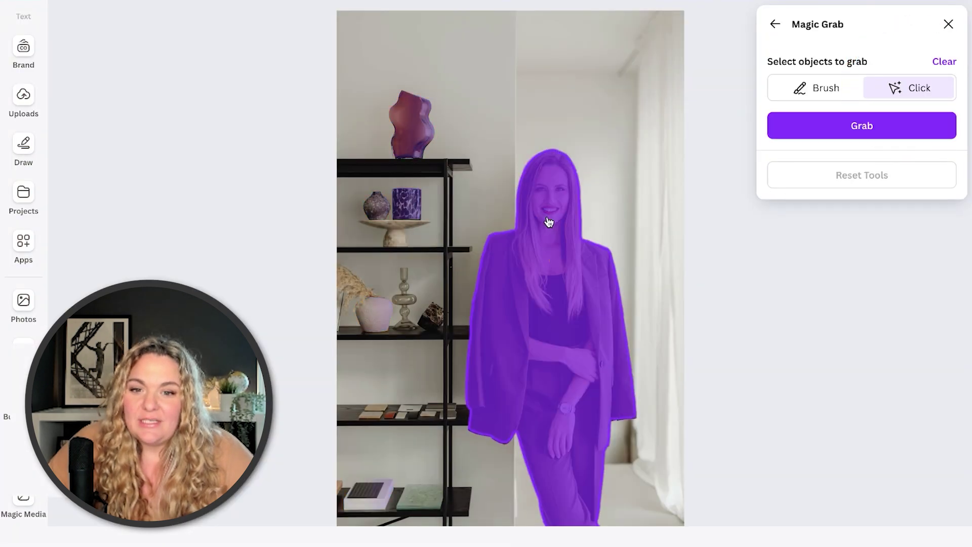
click(791, 130)
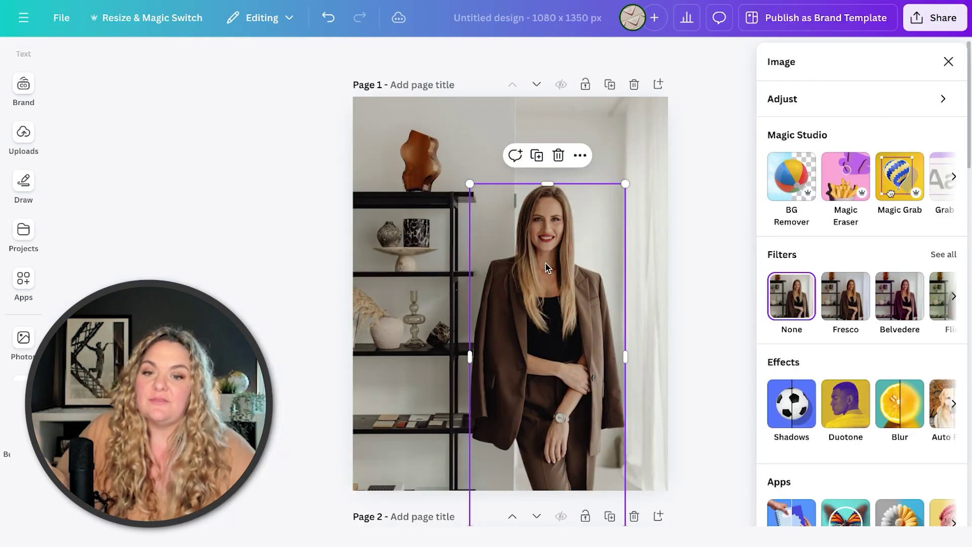
drag(546, 266, 539, 235)
key(ctrl+z)
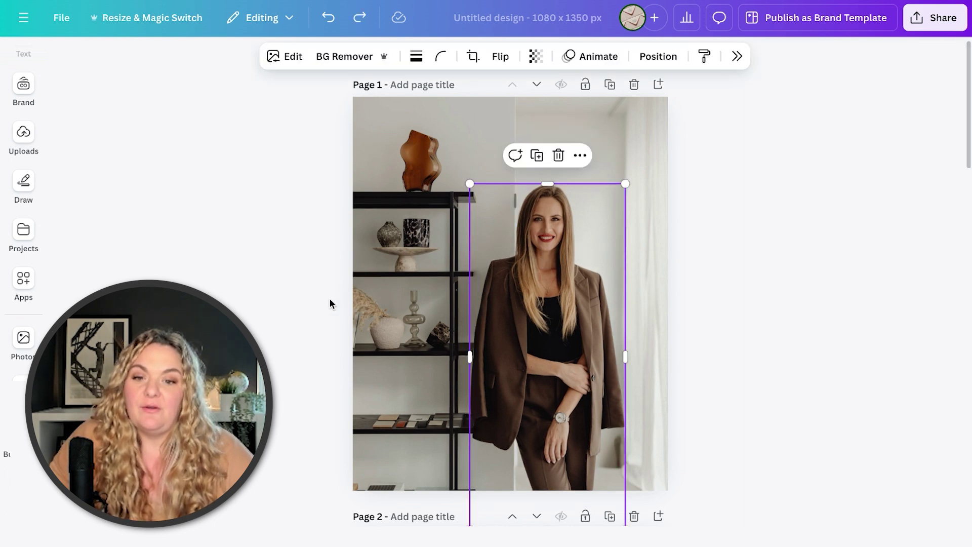
Add an enlarged text box on page 1 containing the person's name.
click(308, 335)
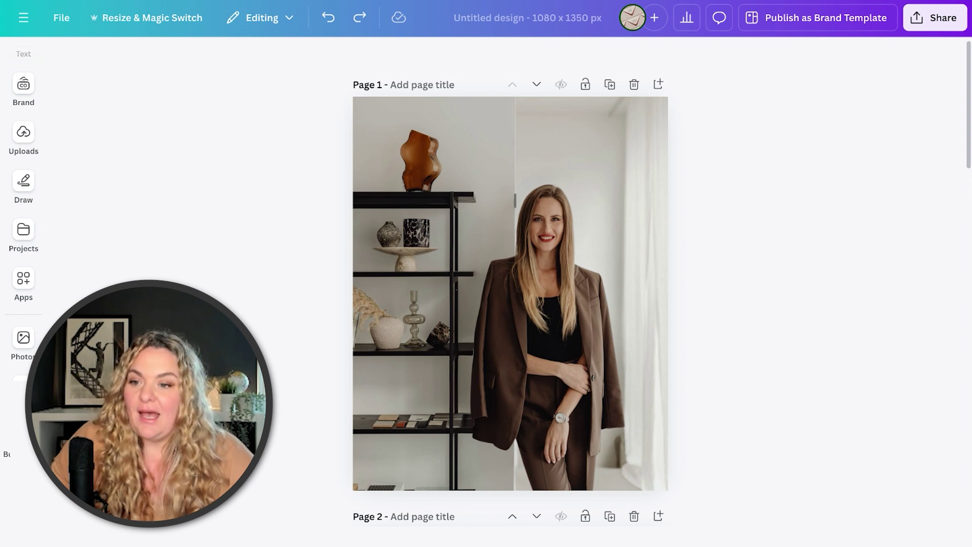
click(639, 171)
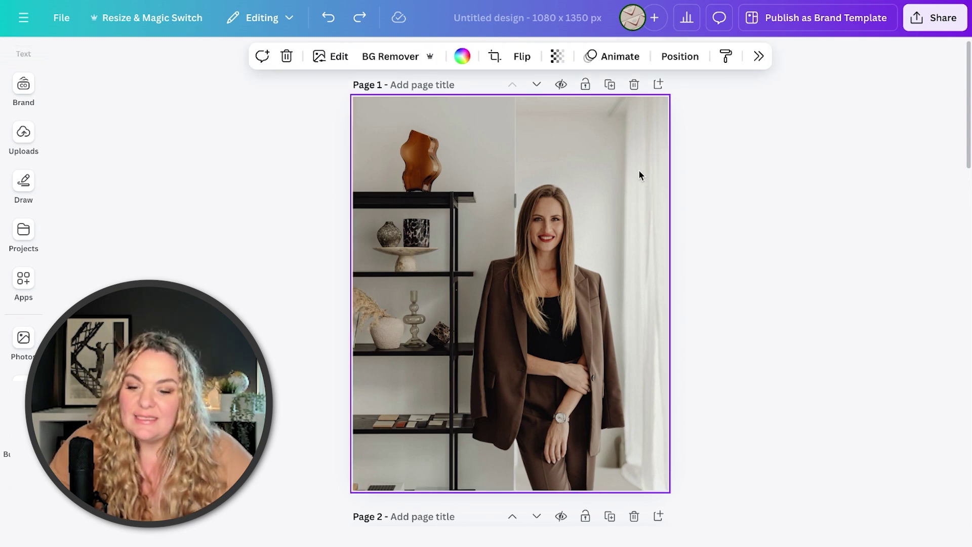
key(t)
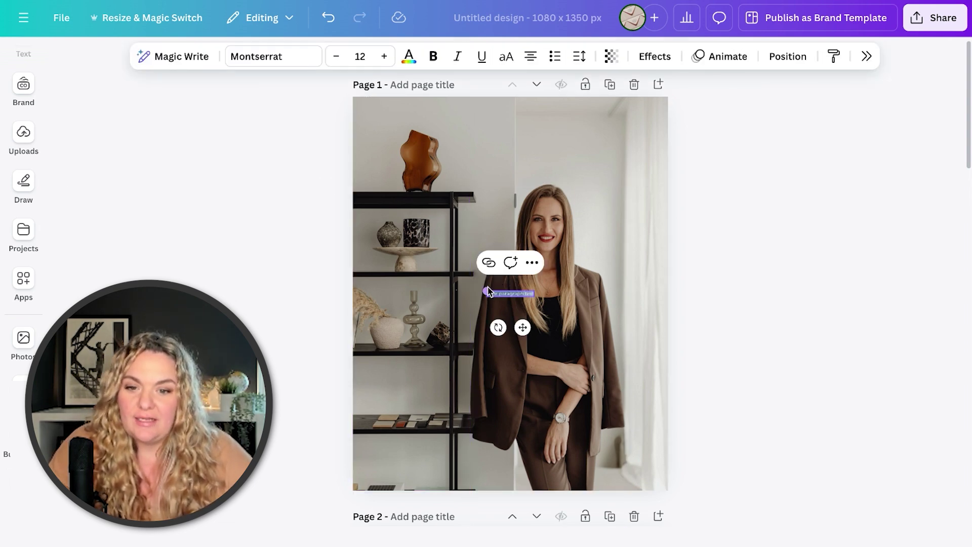
drag(471, 291, 311, 225)
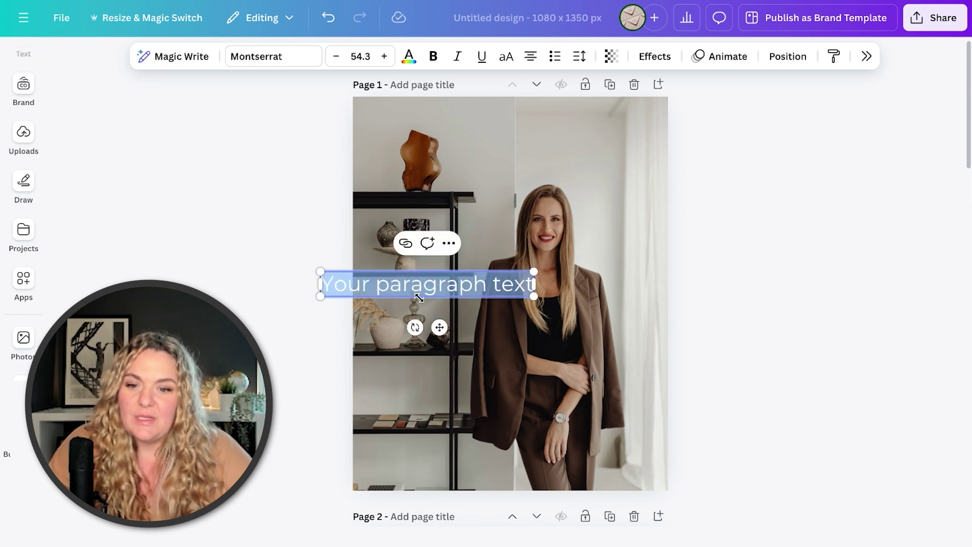
drag(534, 287, 532, 292)
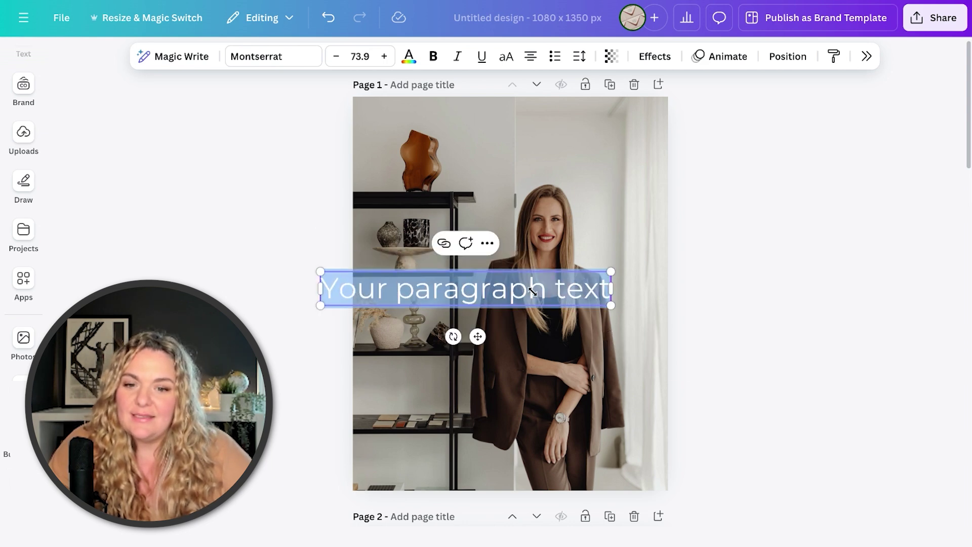
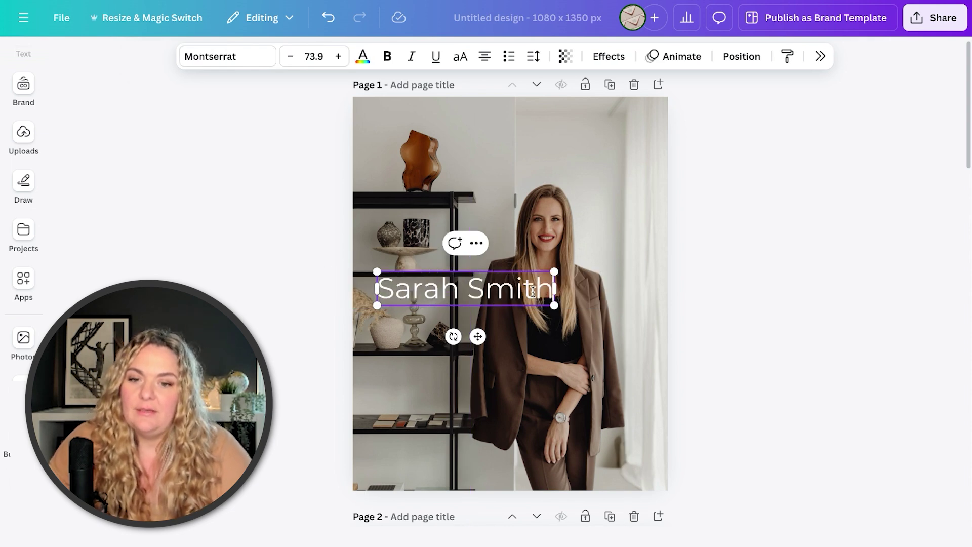
Make the name Montserrat ExtraBold, rotate it 90° to run vertically, and enlarge it.
key(ctrl+a)
click(269, 56)
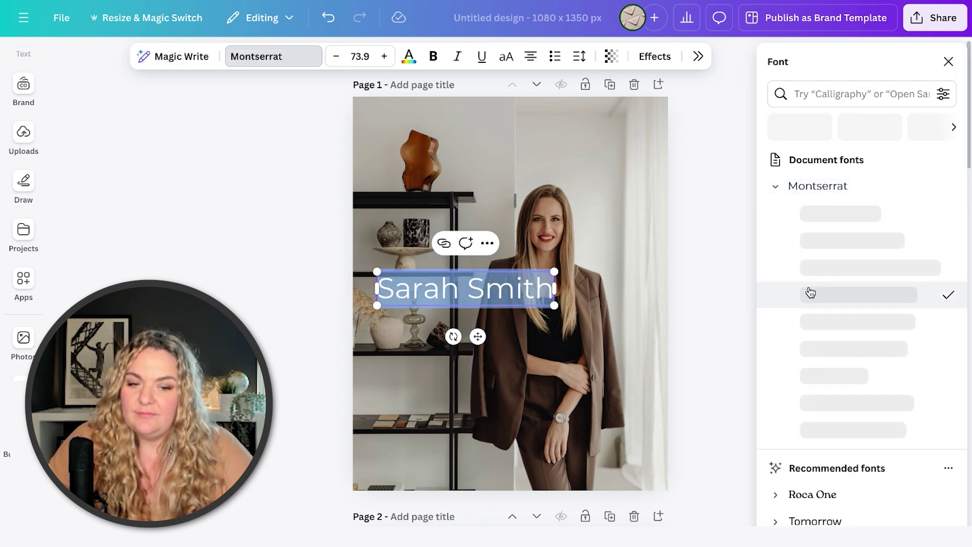
click(812, 402)
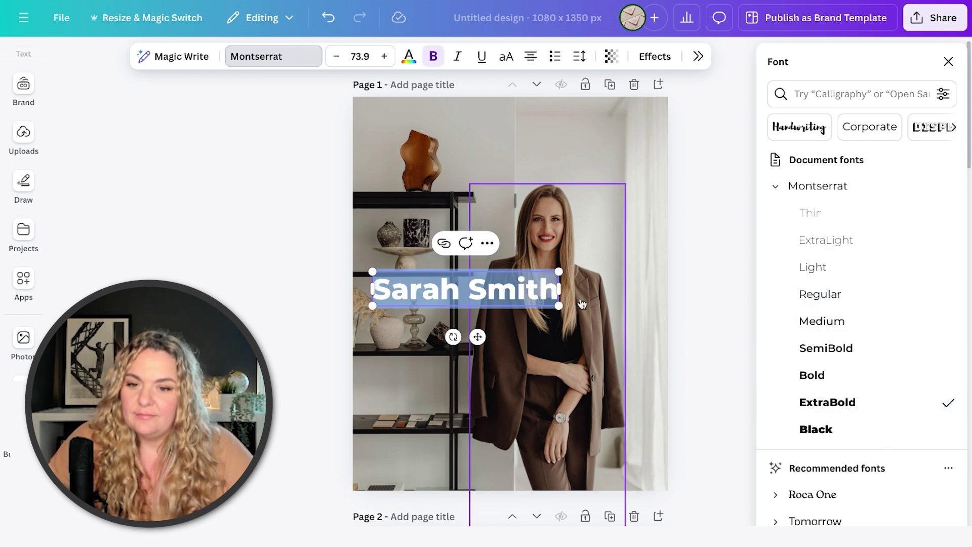
drag(453, 337, 562, 290)
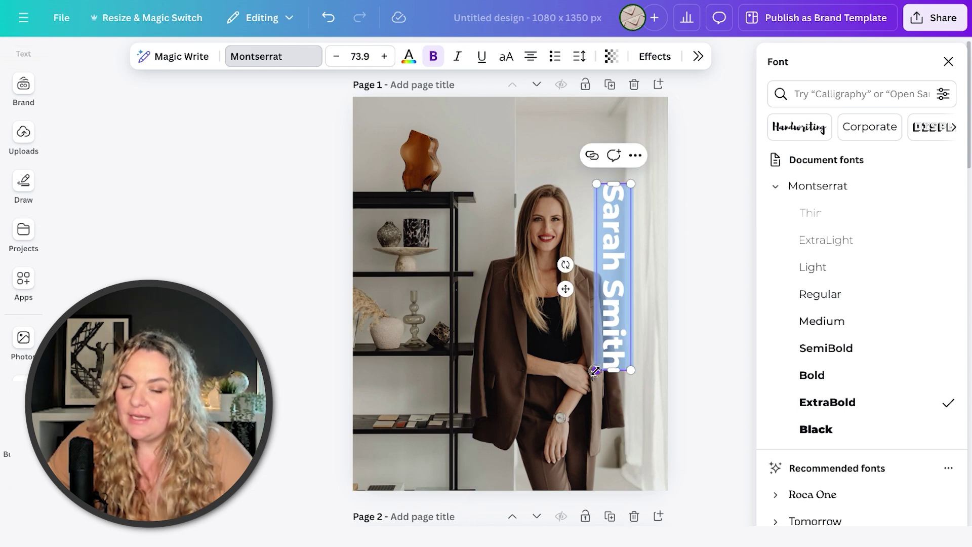
drag(595, 371, 585, 481)
Nudge the vertical name into place and drag its layer below the woman cutout in Layers.
click(635, 213)
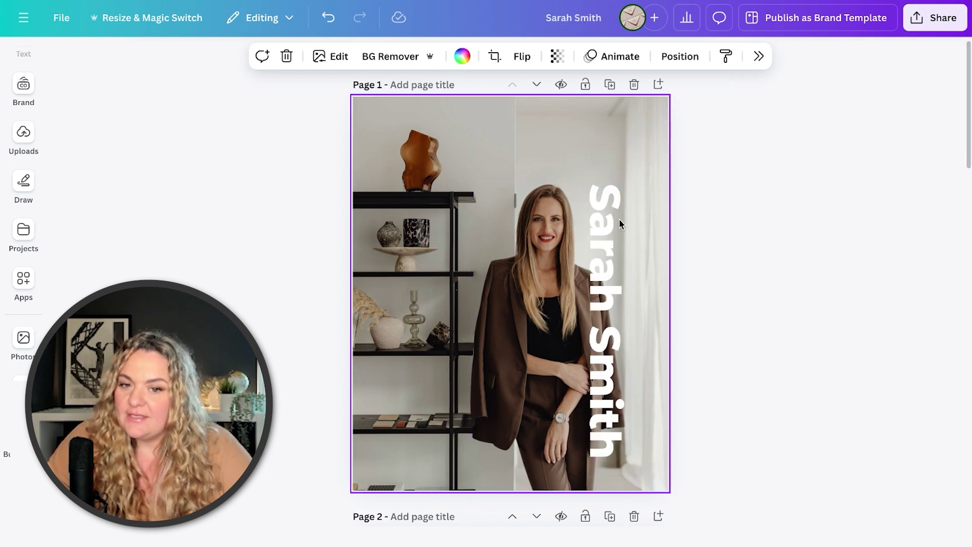
click(618, 220)
drag(619, 219, 624, 225)
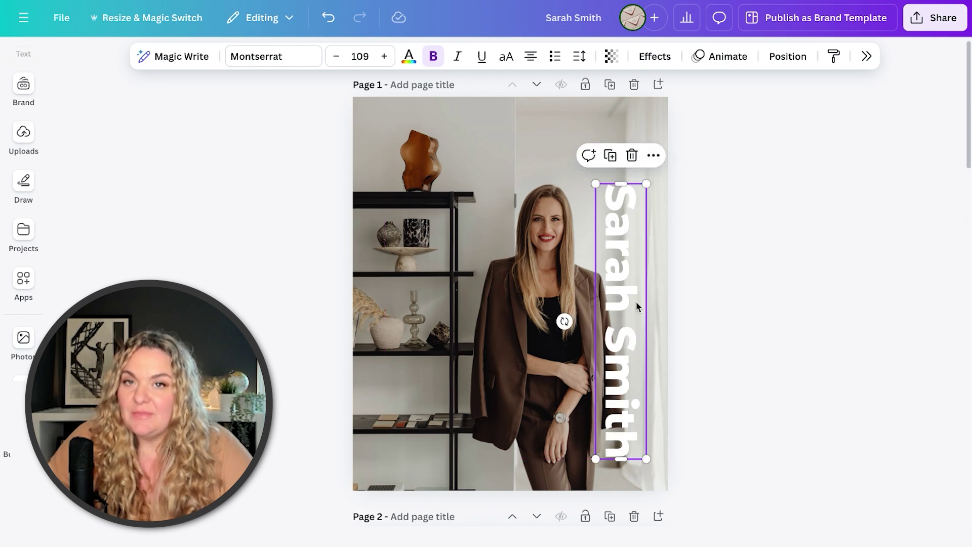
drag(620, 263, 625, 229)
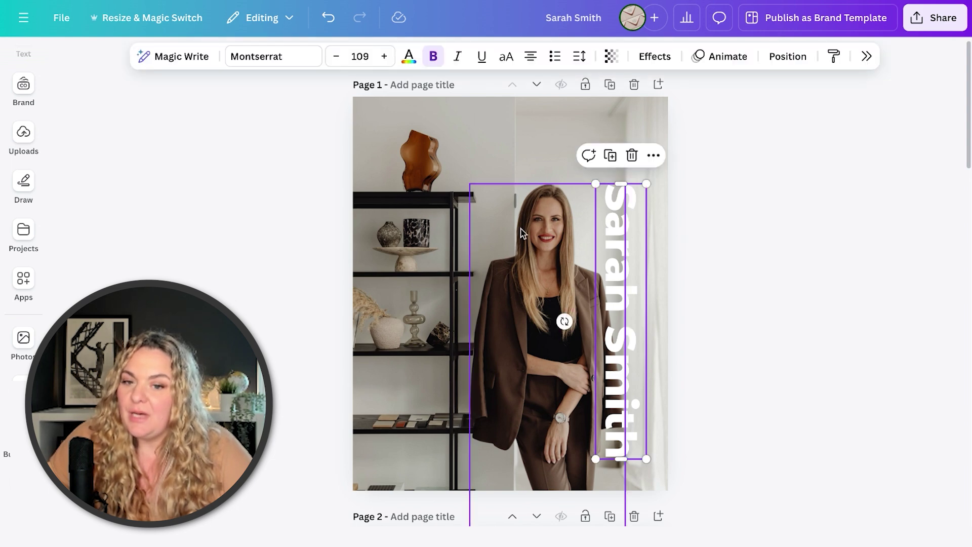
click(782, 60)
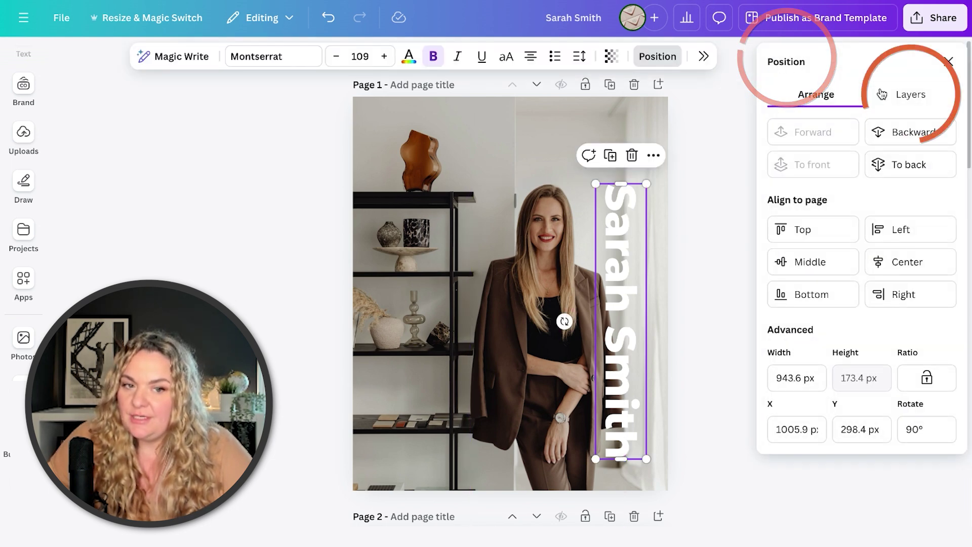
click(910, 94)
drag(822, 173, 855, 238)
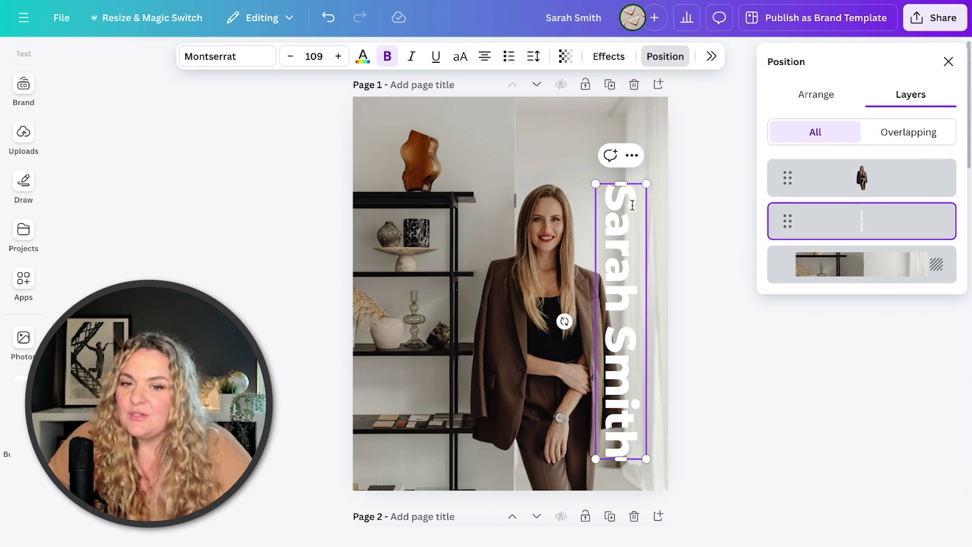
click(665, 196)
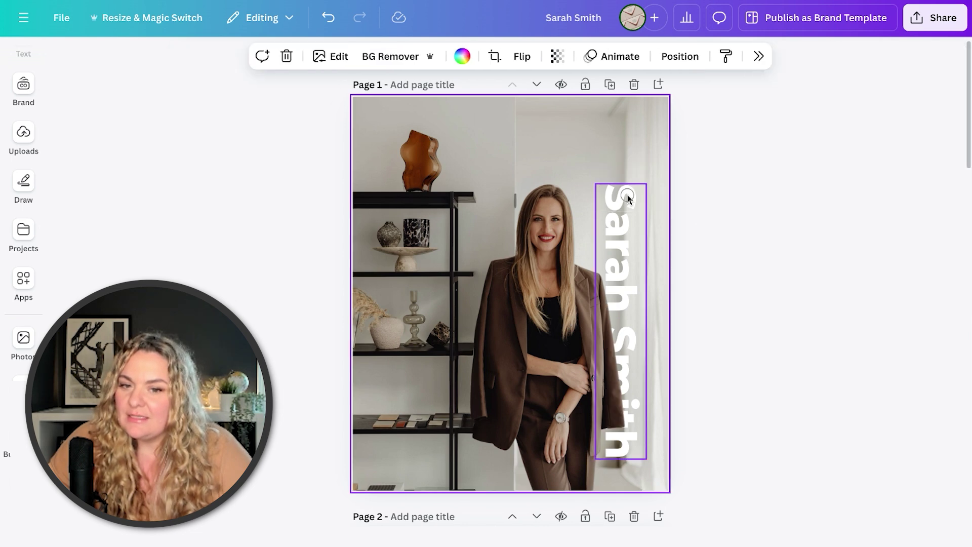
drag(627, 198, 638, 194)
click(709, 254)
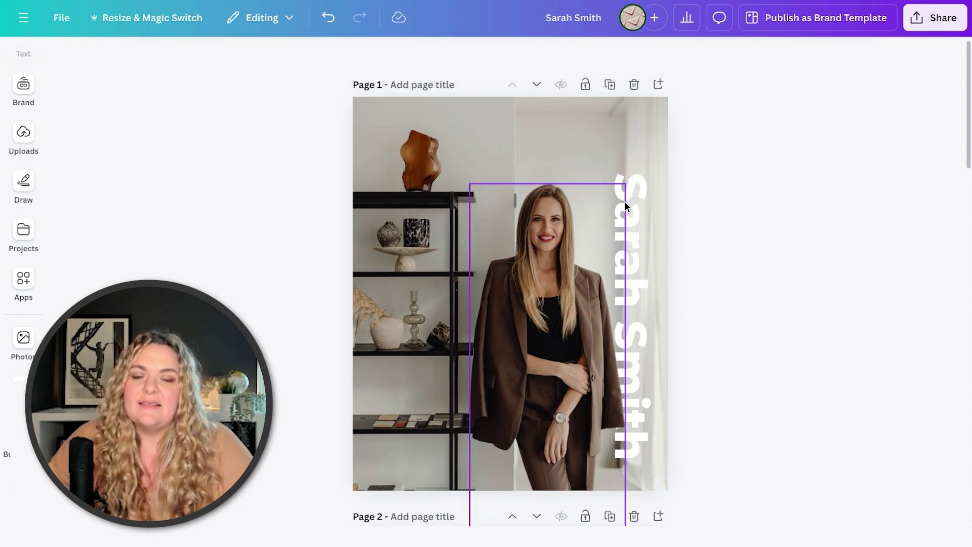
Lower the living-room photo's brightness to -29 in Edit > Adjust.
click(635, 202)
click(524, 120)
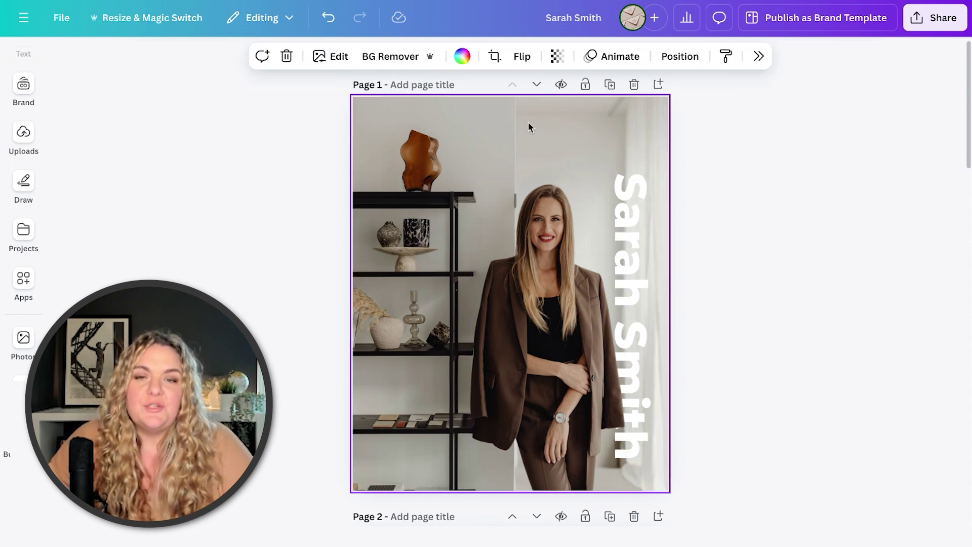
click(326, 56)
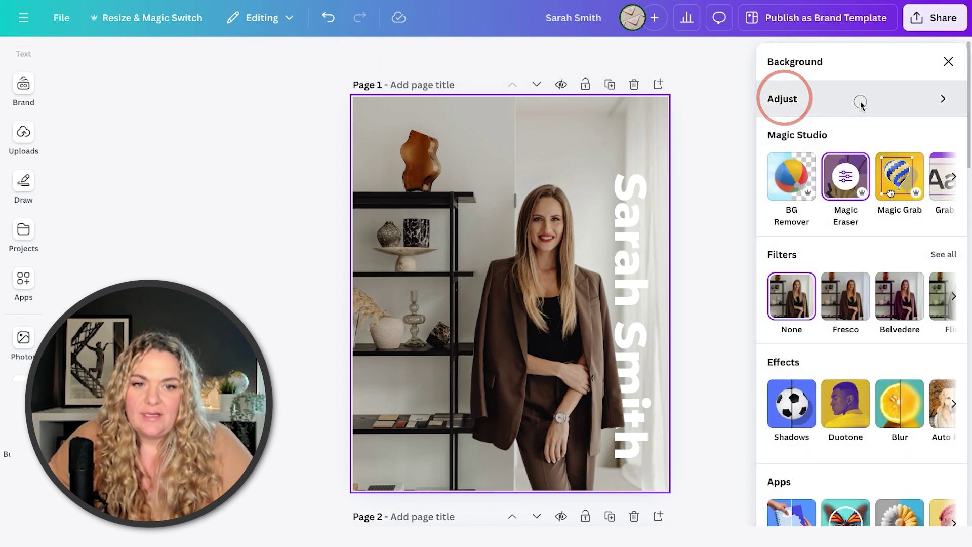
click(861, 101)
drag(839, 375, 823, 377)
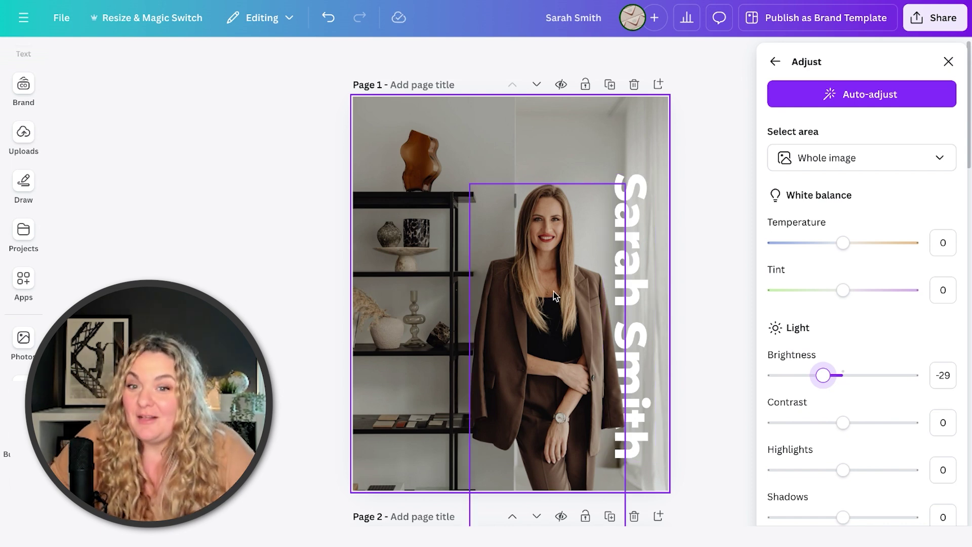
click(323, 250)
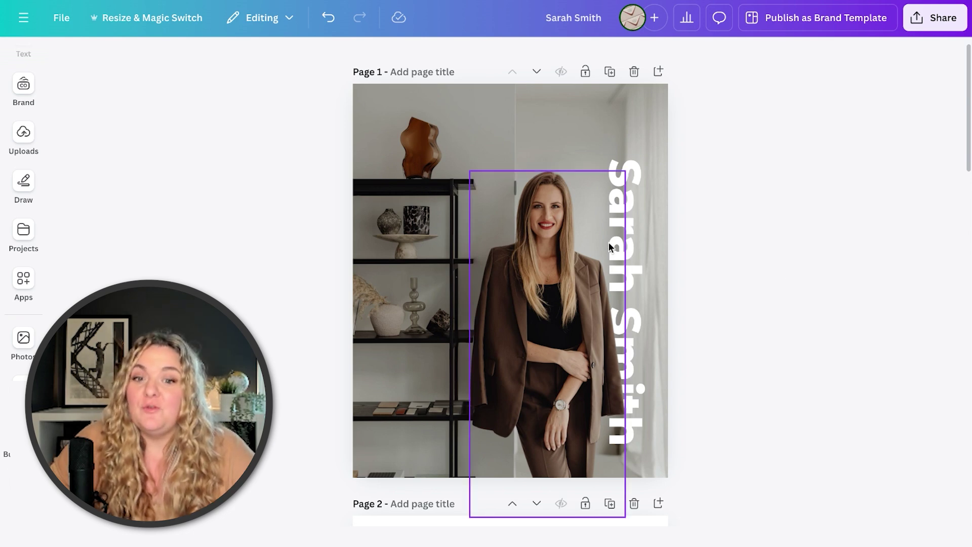
click(626, 246)
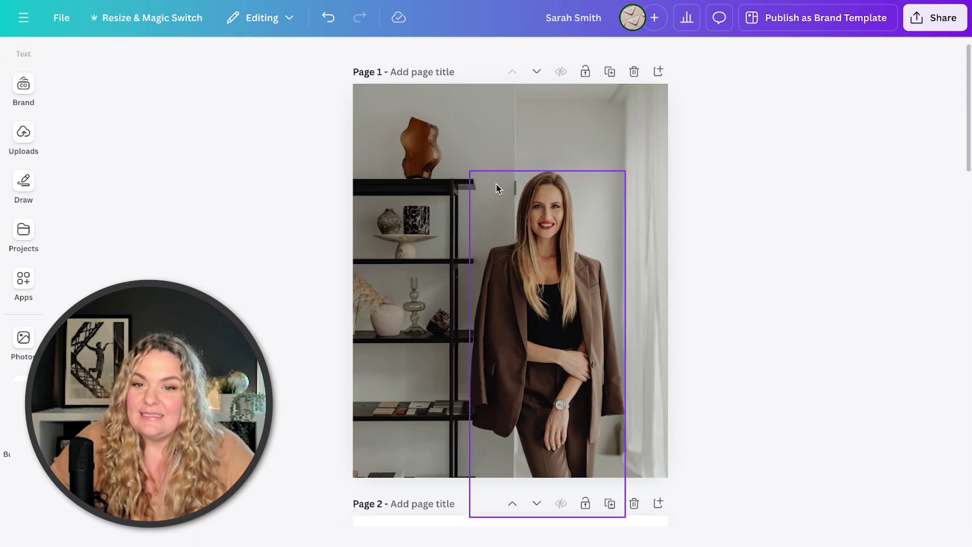
Delete the living-room photo and fill page 1's background with the red swatch.
click(445, 151)
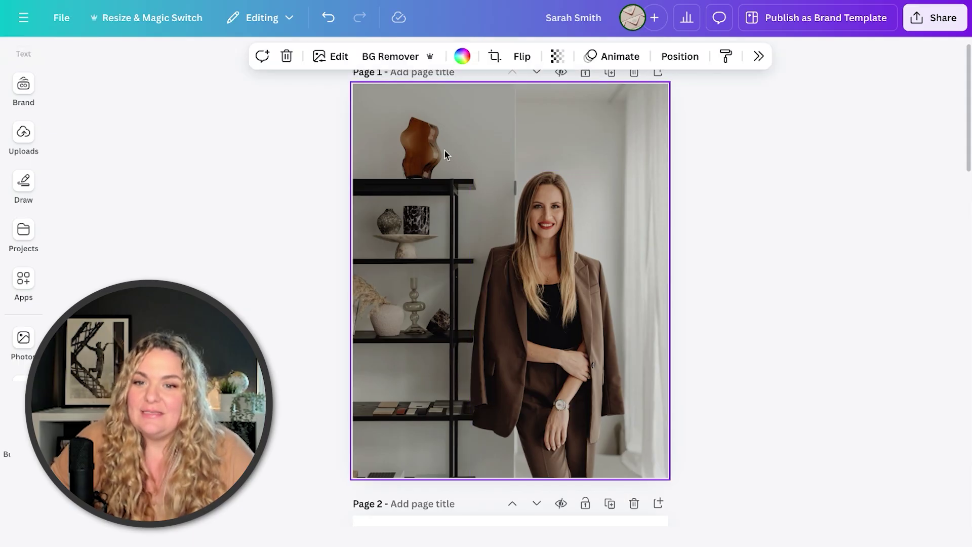
key(Delete)
click(574, 235)
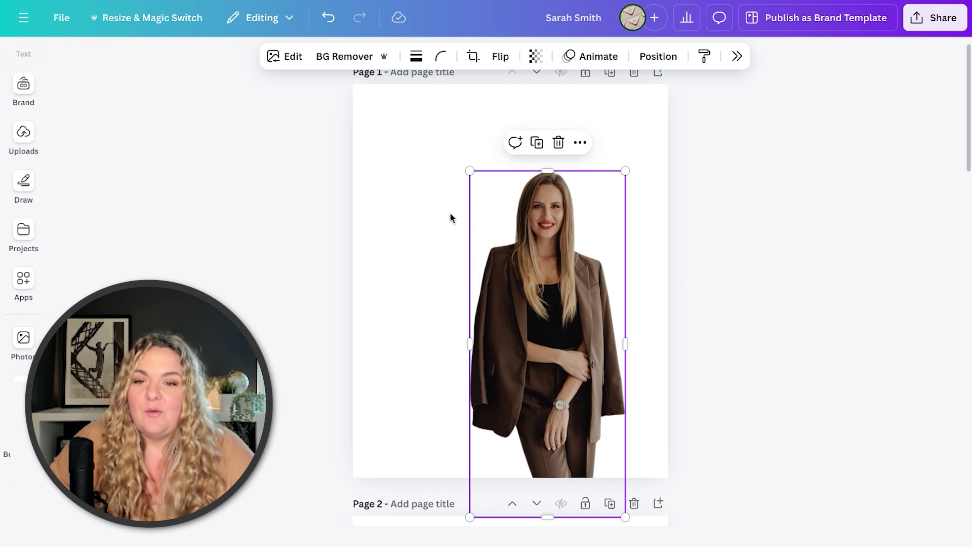
click(387, 144)
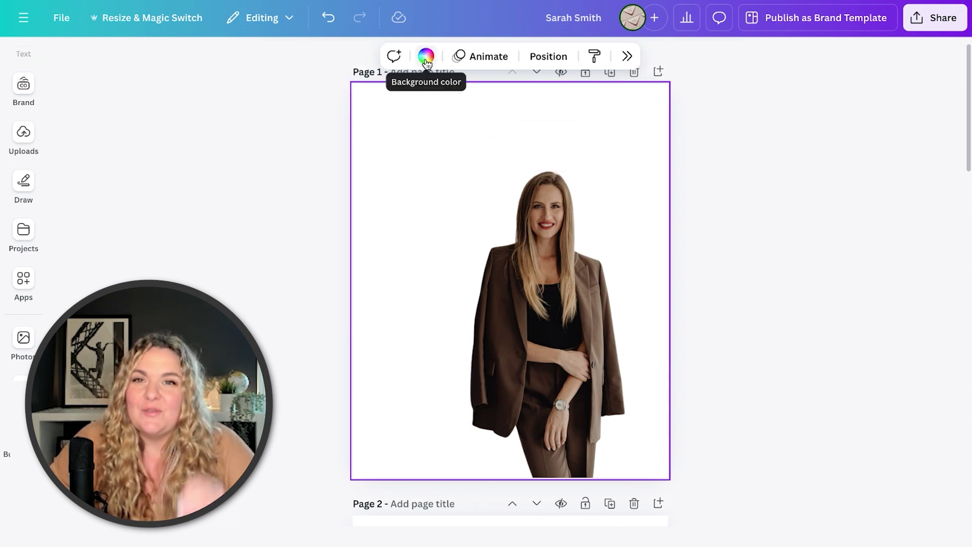
click(426, 56)
scroll(814, 305, down, 3)
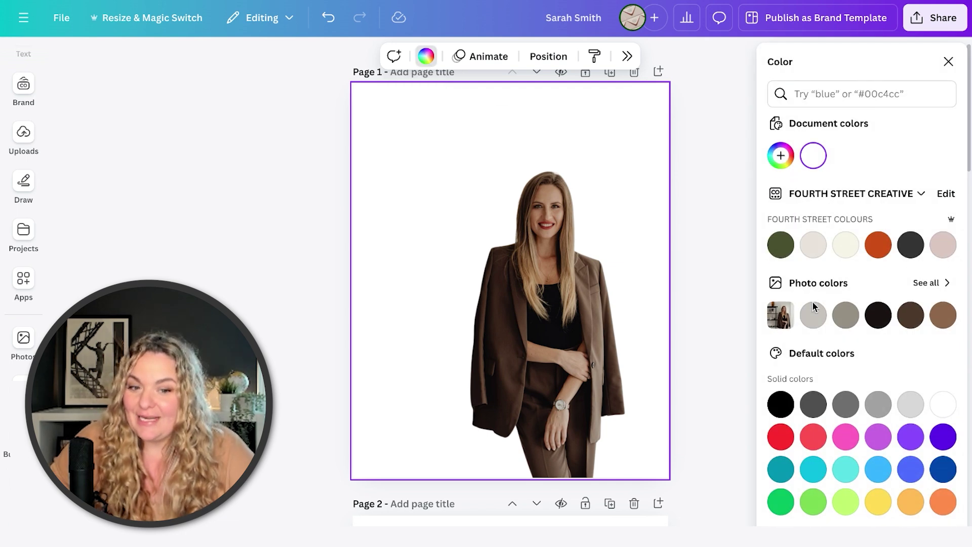
click(813, 363)
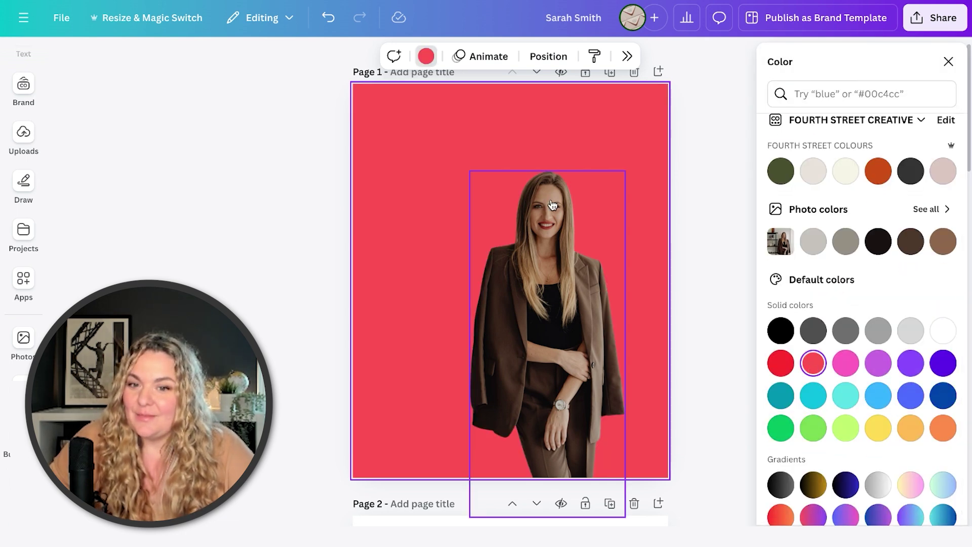
Enlarge the woman cutout and shift it left on the page.
click(548, 210)
drag(468, 168, 445, 146)
drag(503, 225, 474, 211)
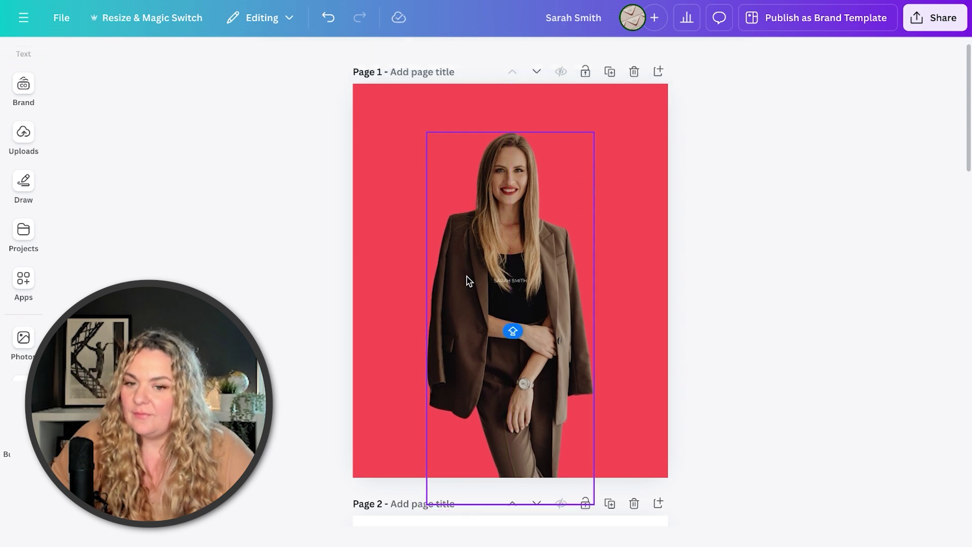
Make the name text bold and enlarge it to size 109.
click(508, 281)
drag(508, 281, 414, 252)
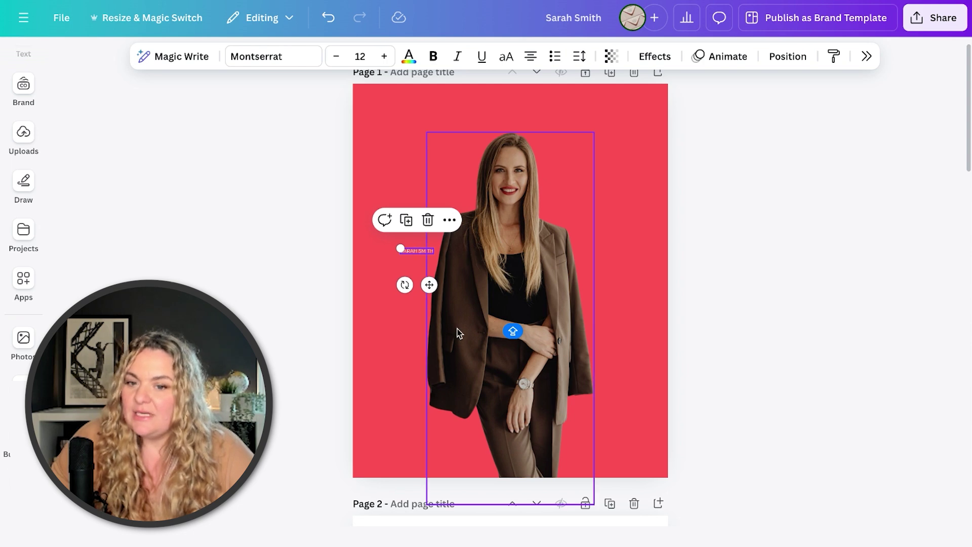
click(437, 54)
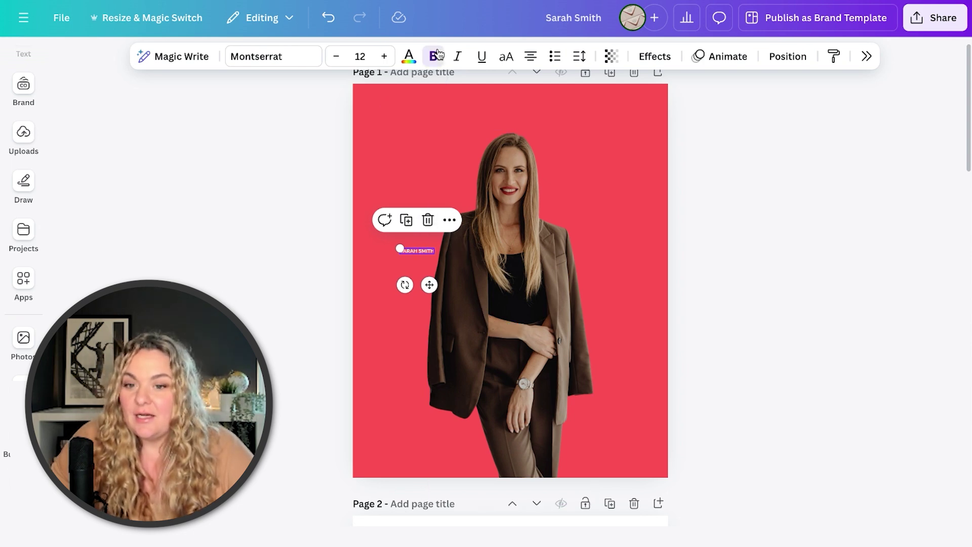
drag(400, 248, 300, 232)
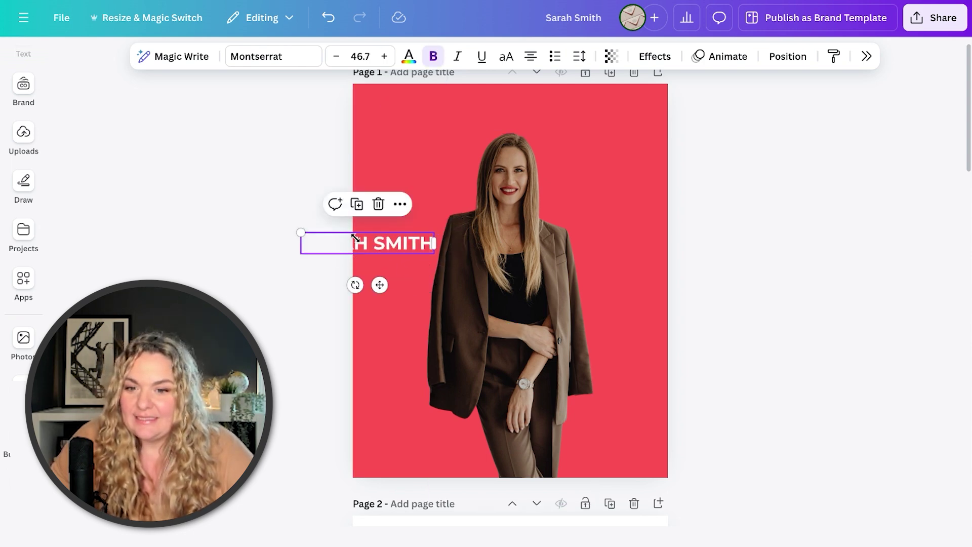
drag(368, 248, 459, 120)
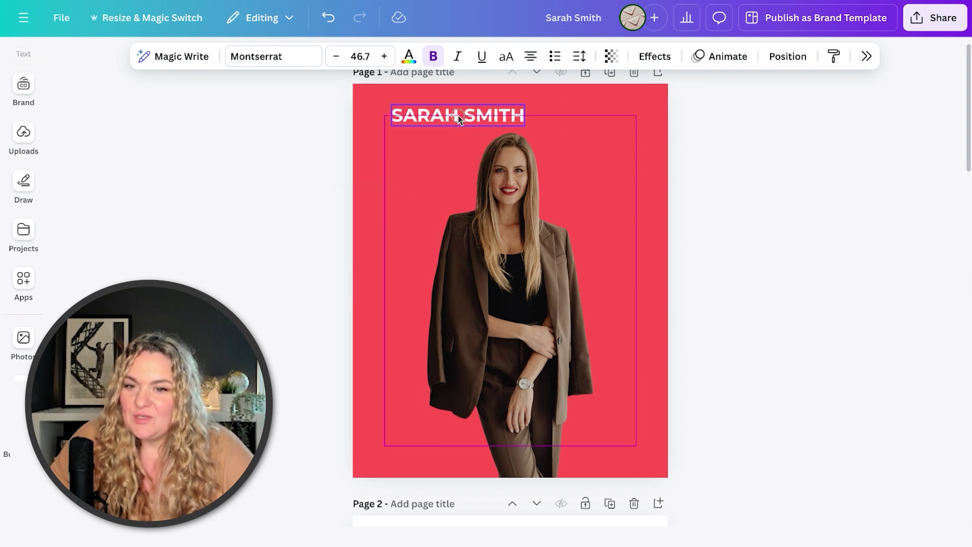
drag(390, 109, 217, 97)
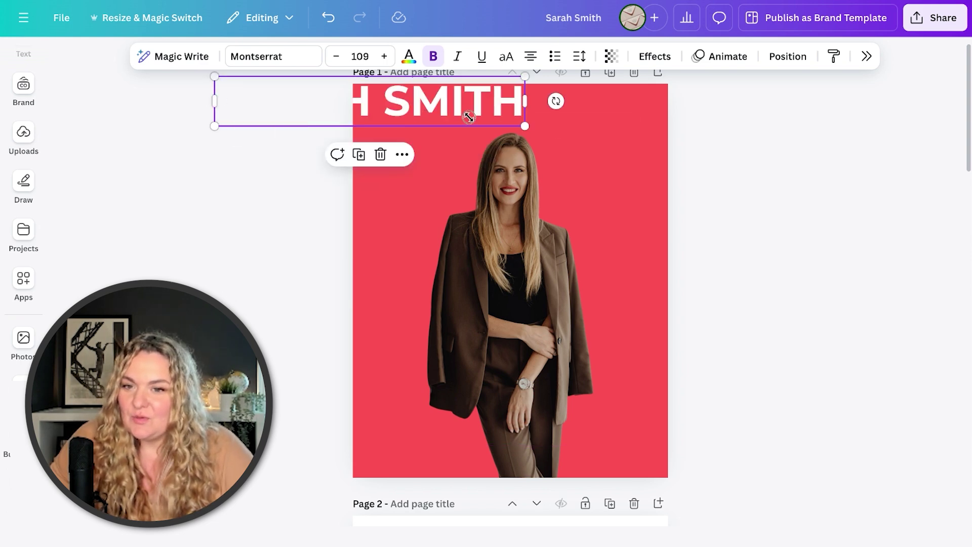
drag(471, 112, 585, 192)
Rotate the name vertically, place it on the left, and send it behind the woman.
drag(481, 235, 554, 181)
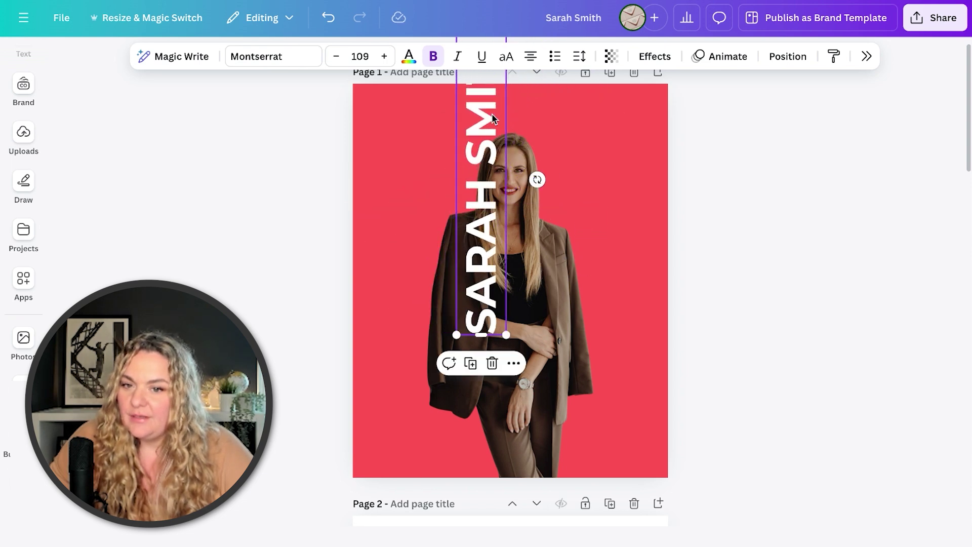
drag(490, 119, 436, 248)
key(ctrl+bracketleft)
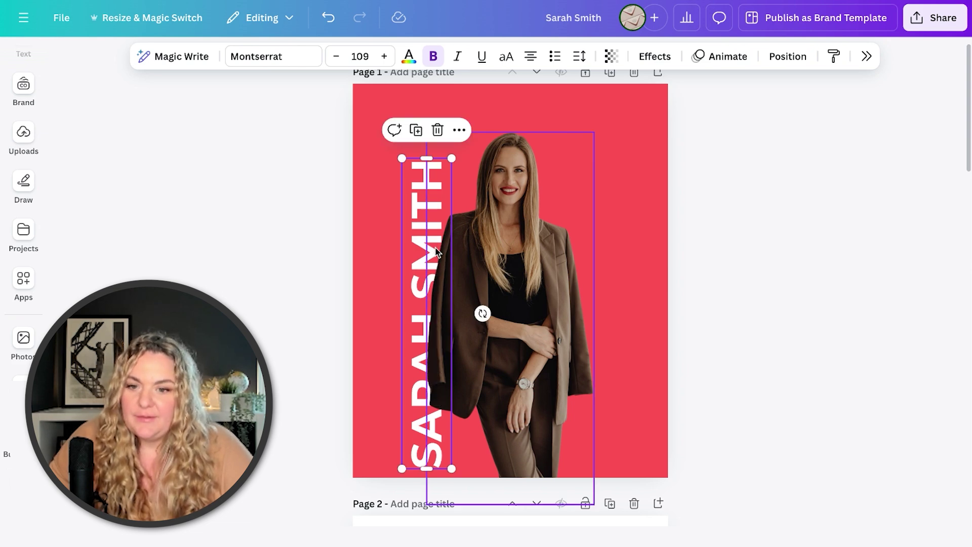
click(320, 304)
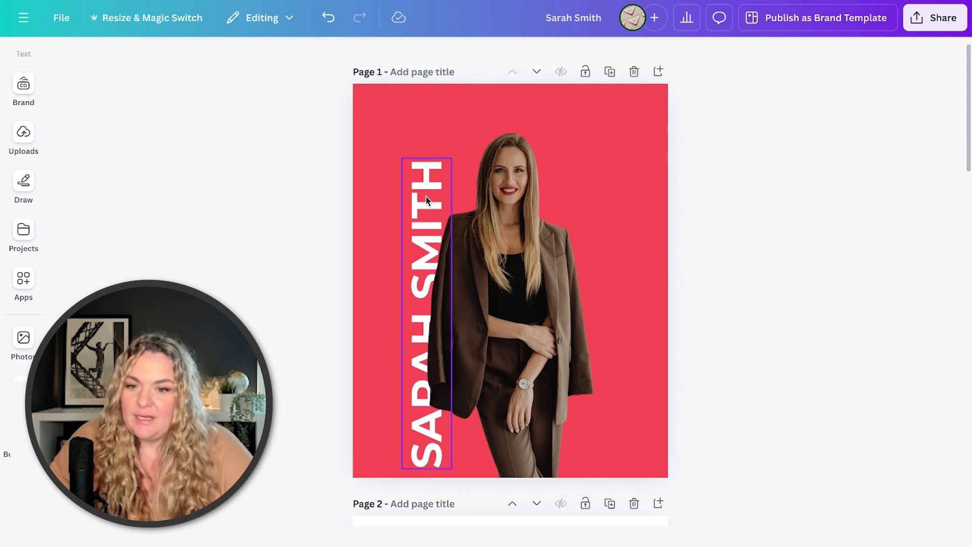
drag(425, 199, 420, 184)
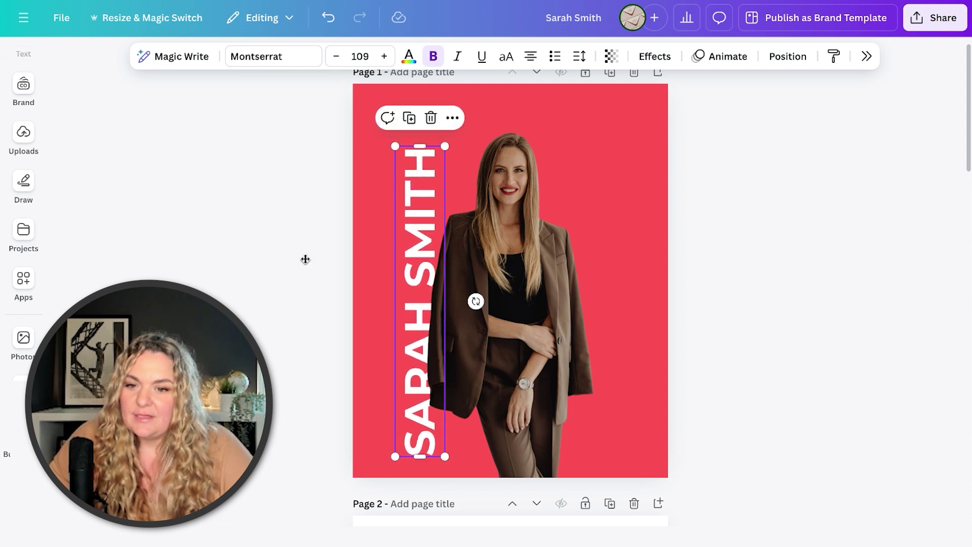
click(304, 258)
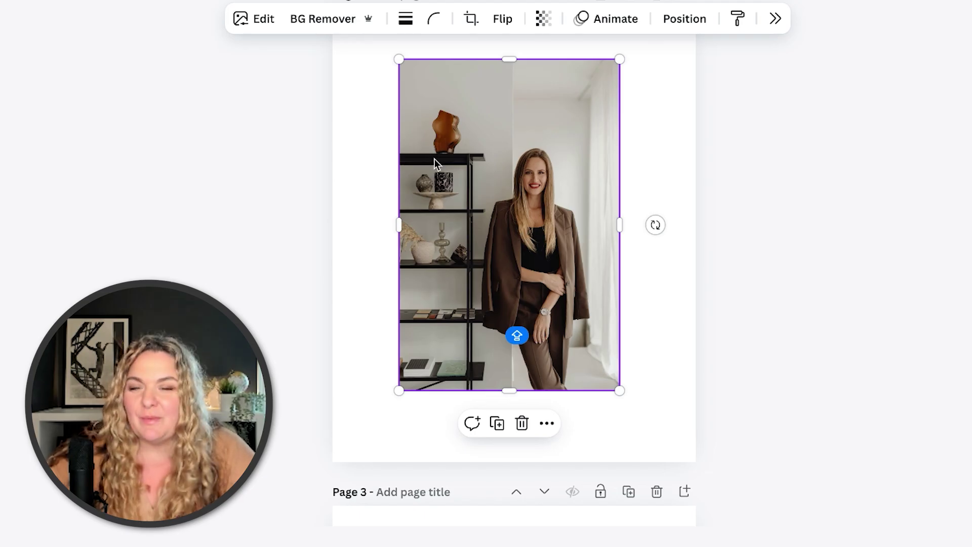
Remove the room background from page 2's photo, then enlarge the cutout and move it right.
right_click(437, 144)
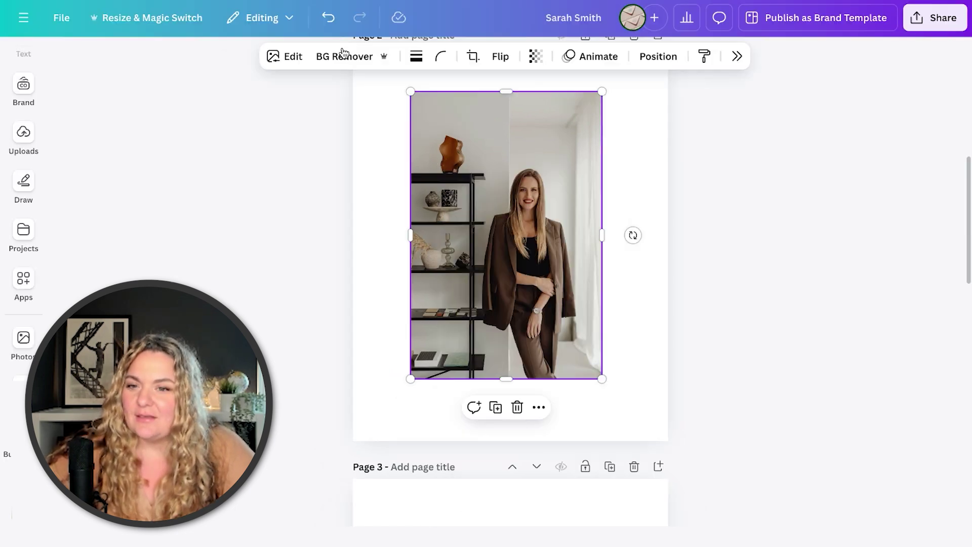
click(342, 55)
click(309, 276)
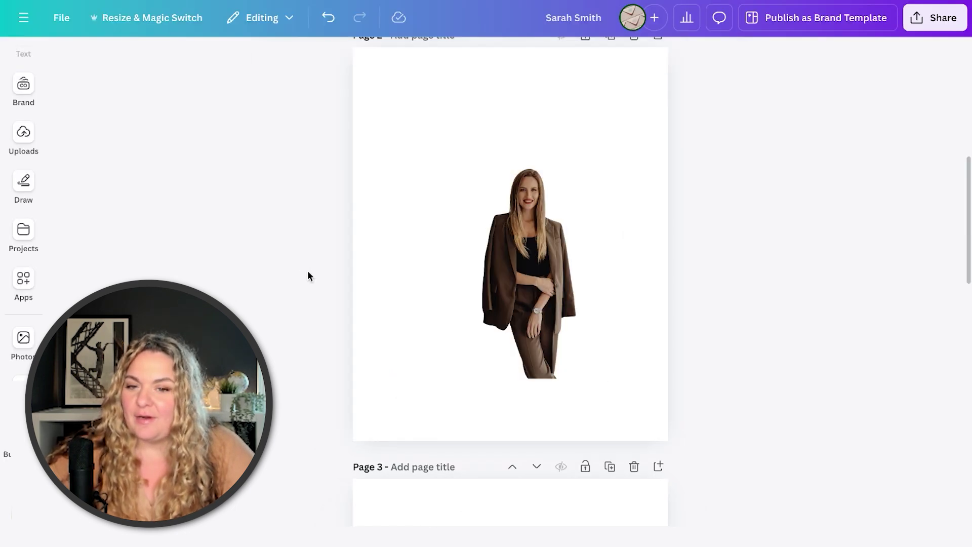
click(475, 142)
drag(411, 91, 292, 73)
drag(455, 199, 483, 213)
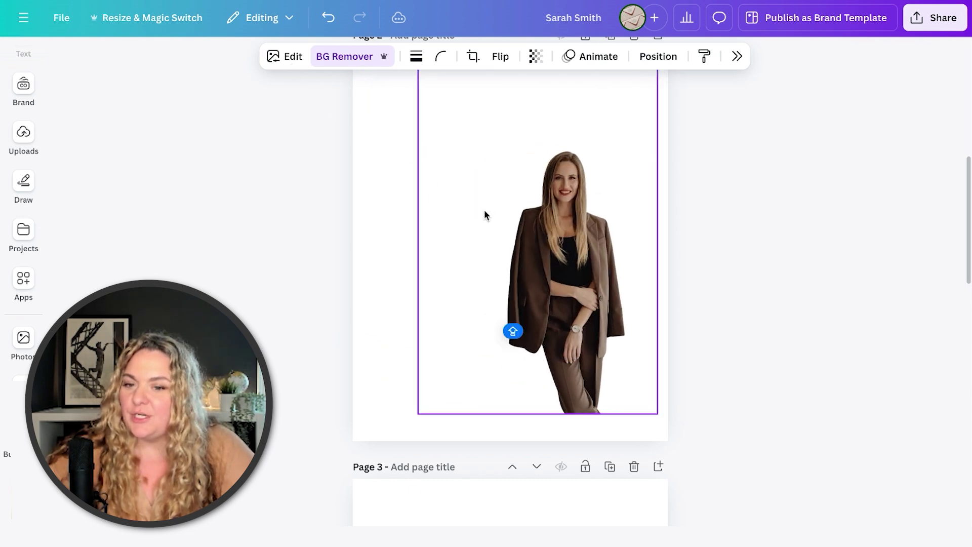
Search photos for 'LIVING' and set the wood-slat room photo as page 2's background.
click(22, 344)
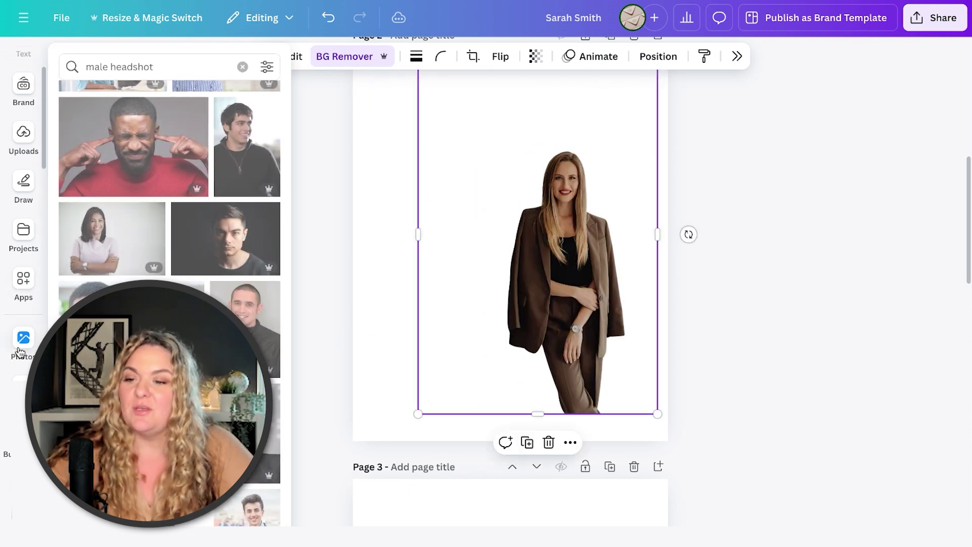
click(170, 61)
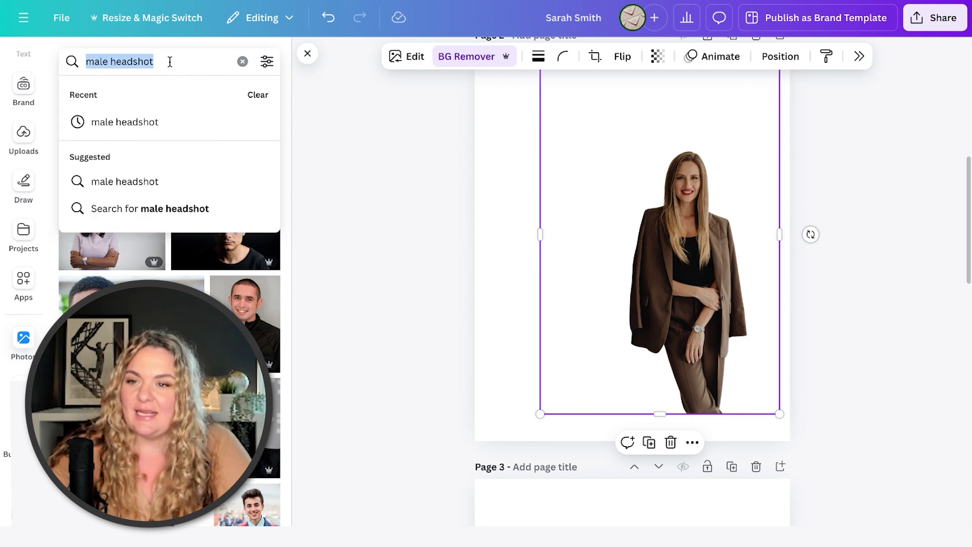
text(LIVING ROOM)
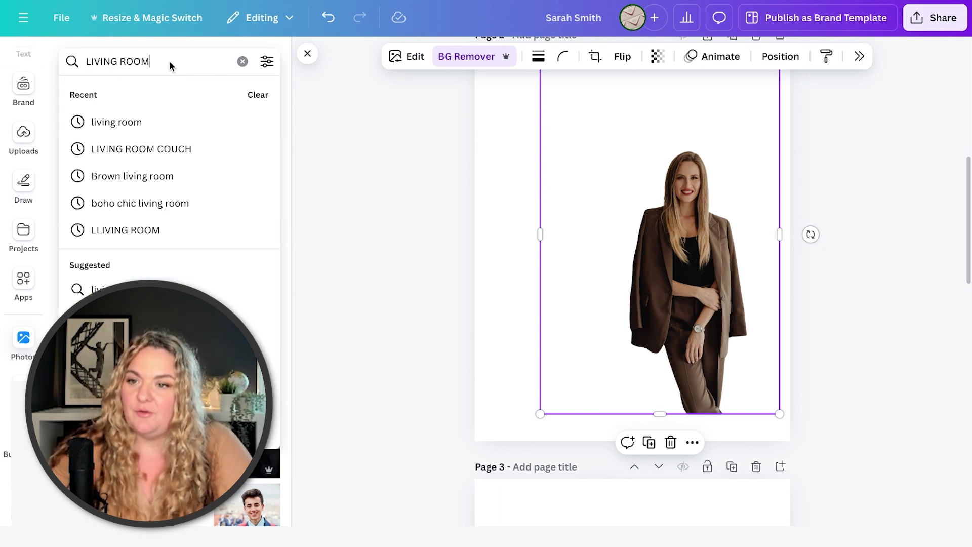
key(Return)
click(114, 162)
scroll(169, 228, down, 2)
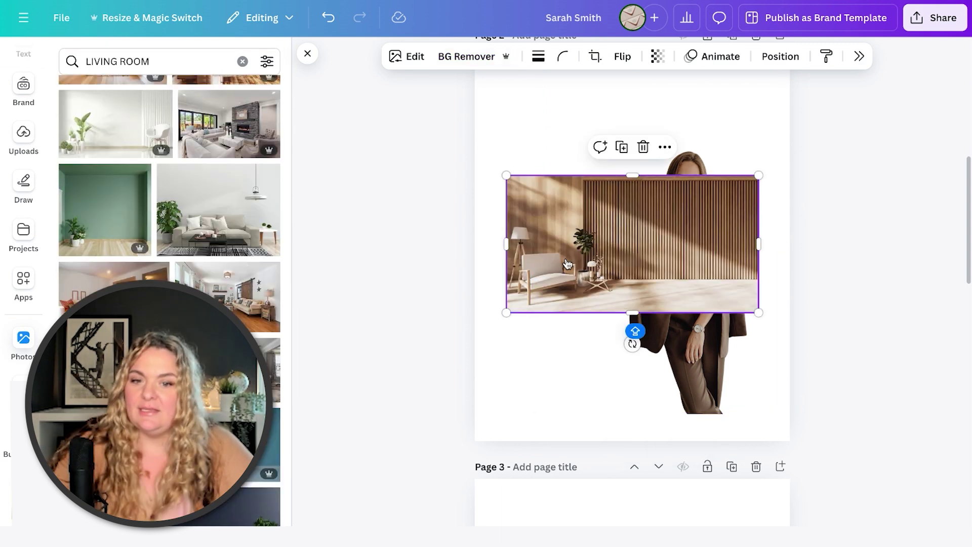
right_click(584, 241)
click(633, 521)
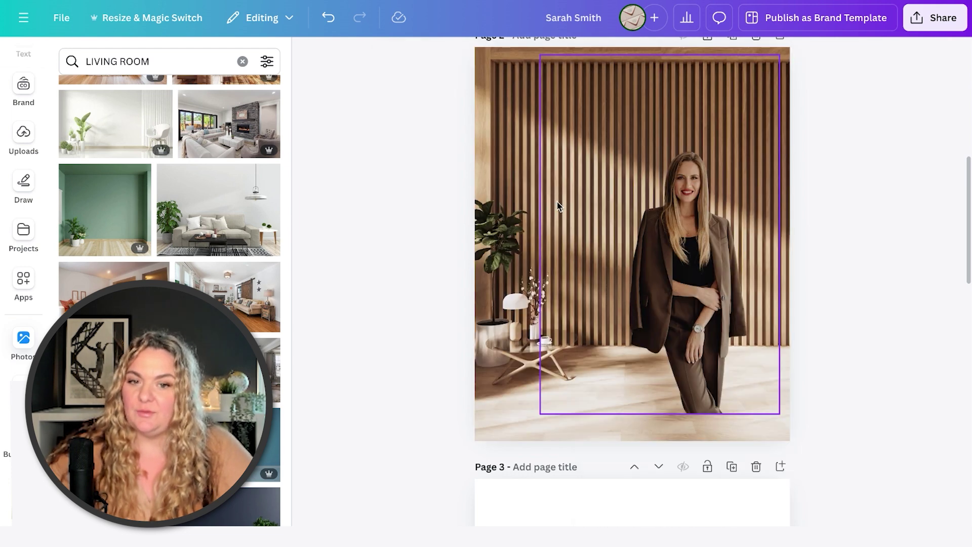
Reframe the background room photo by shifting the image to the right.
click(515, 240)
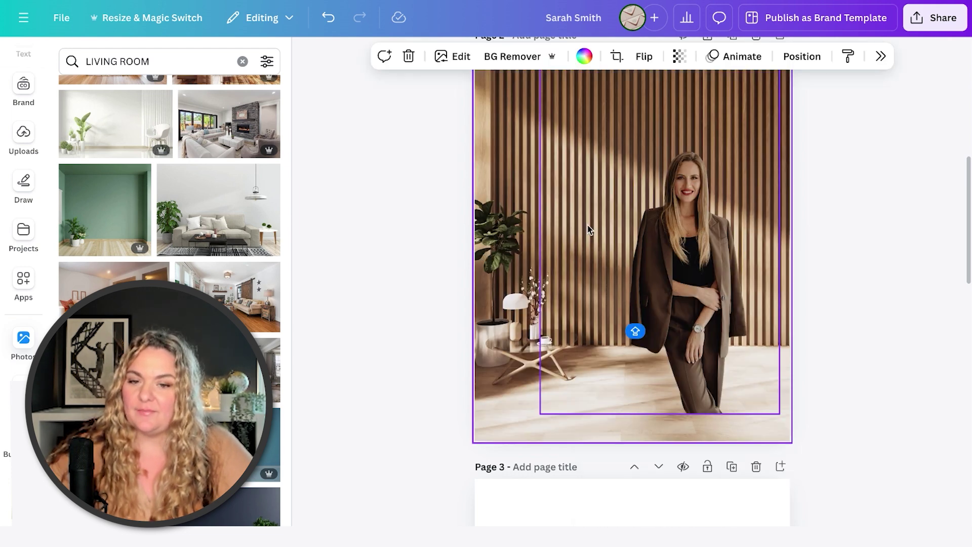
double_click(516, 240)
drag(514, 234, 651, 239)
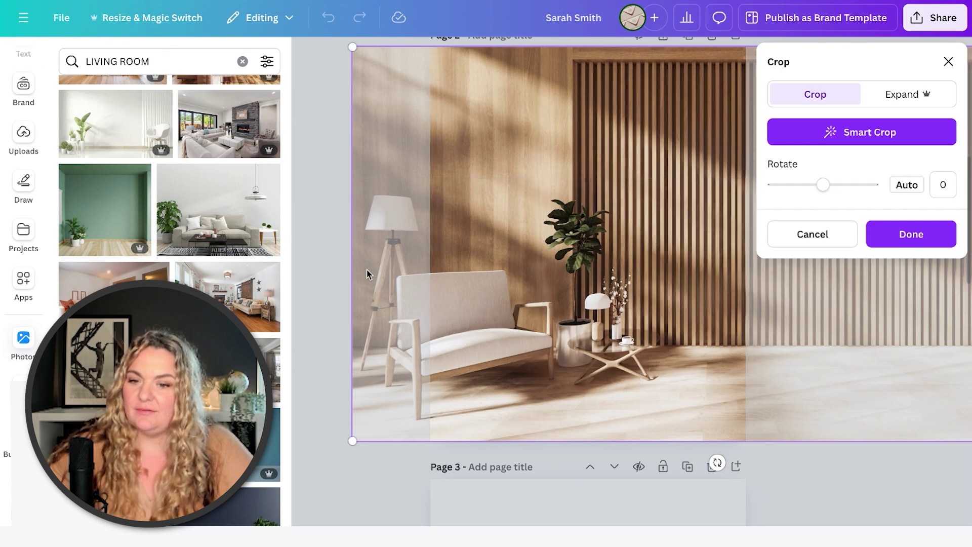
click(319, 287)
Enlarge the woman cutout, move her right and down, and flip her horizontally.
click(719, 309)
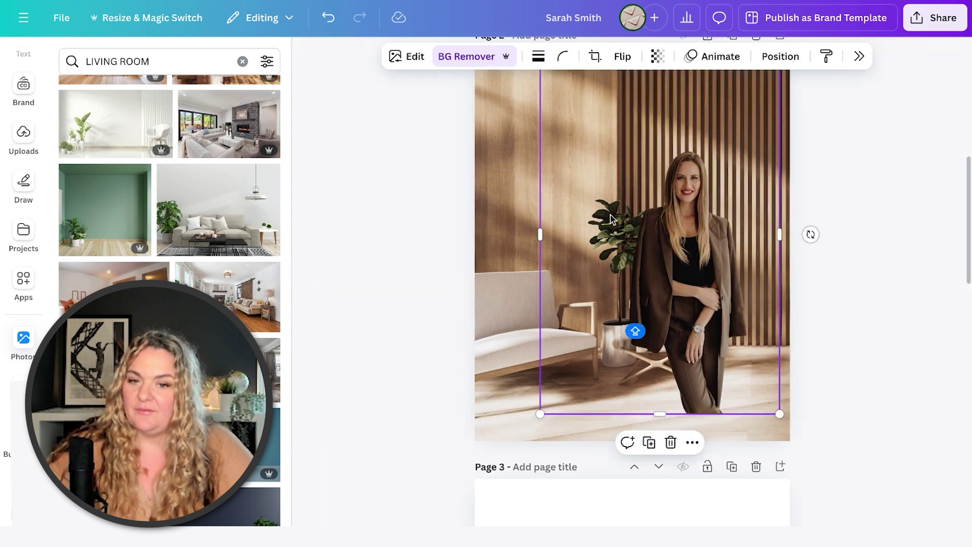
scroll(611, 219, up, 1)
drag(538, 120, 394, 59)
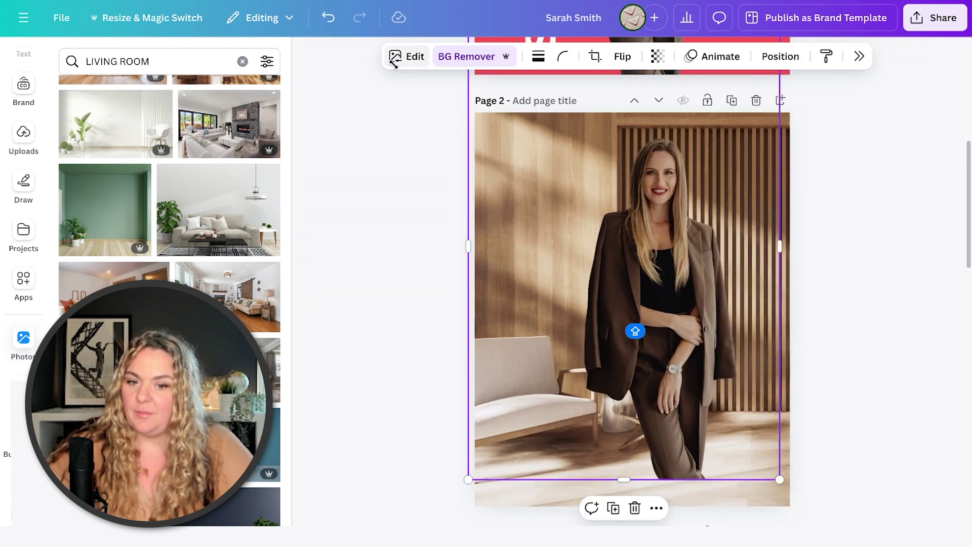
drag(639, 208, 675, 236)
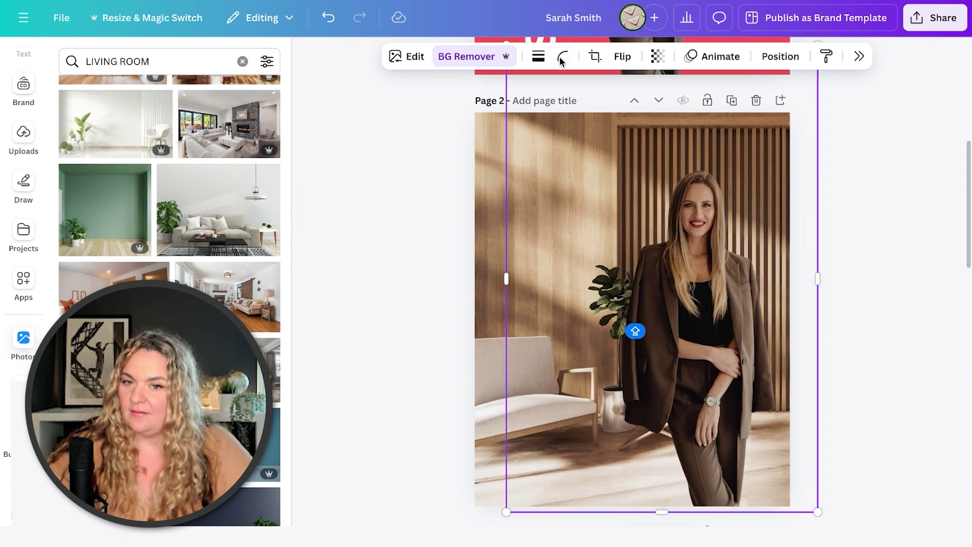
click(621, 56)
click(607, 92)
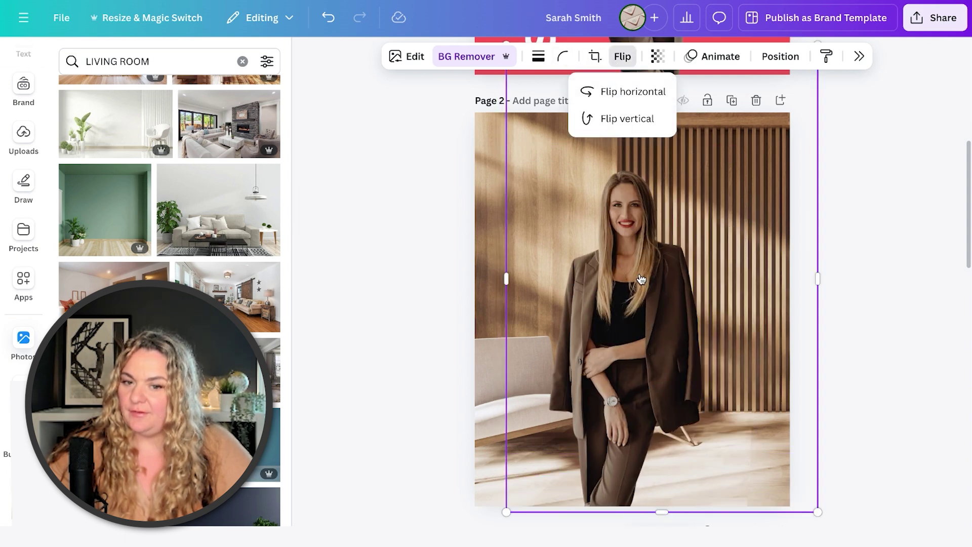
drag(642, 276, 748, 278)
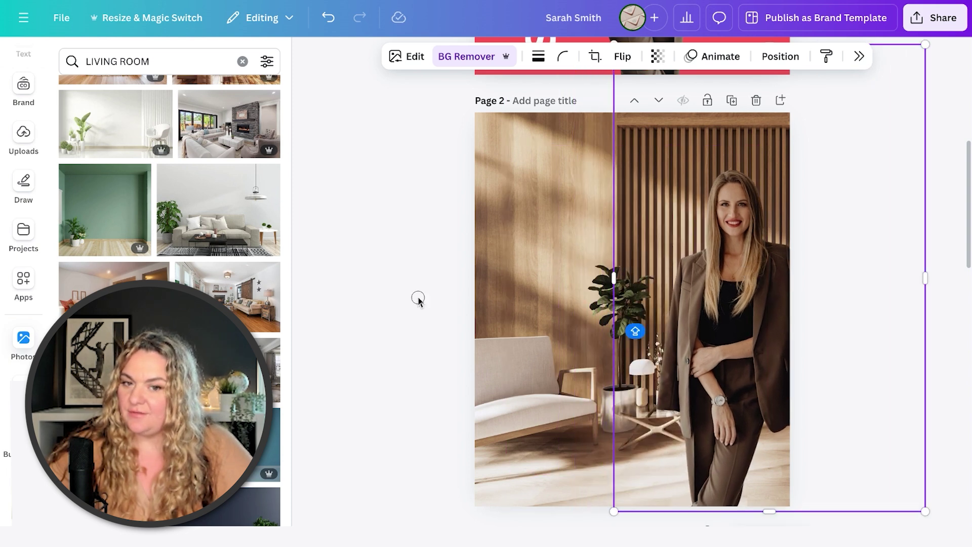
key(ctrl+z)
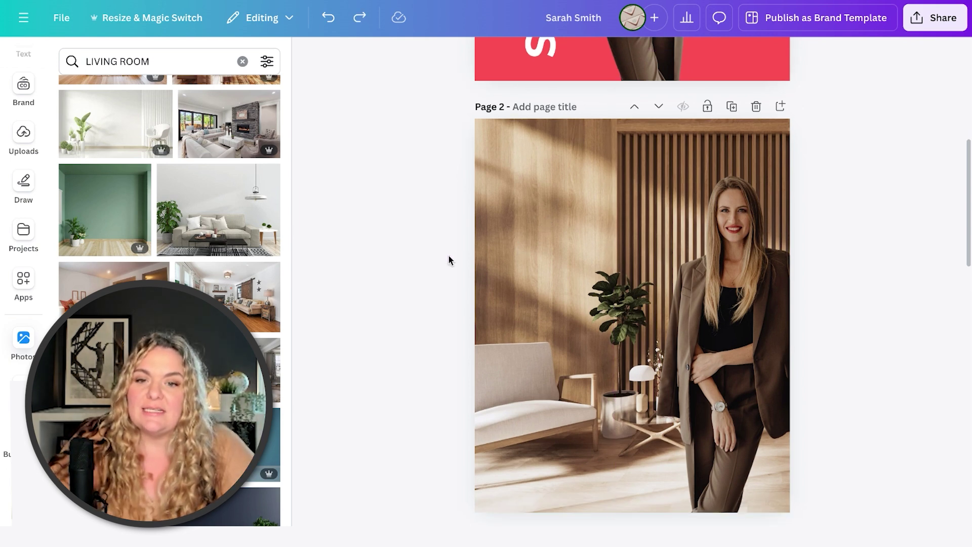
click(515, 229)
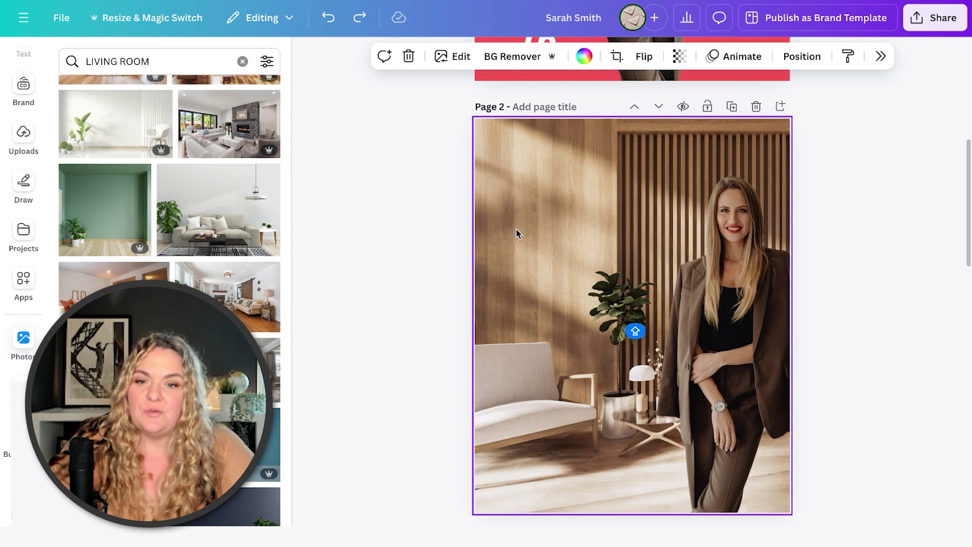
click(445, 59)
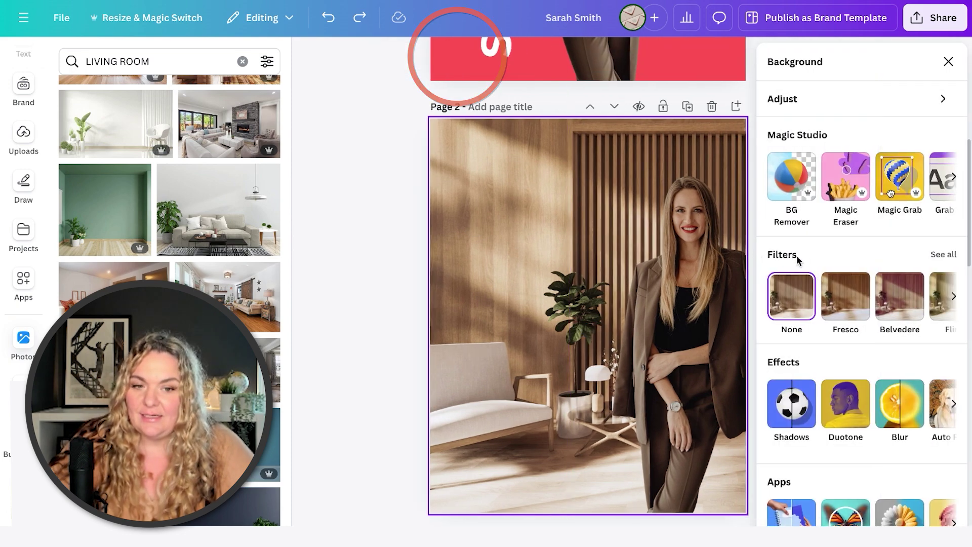
click(900, 418)
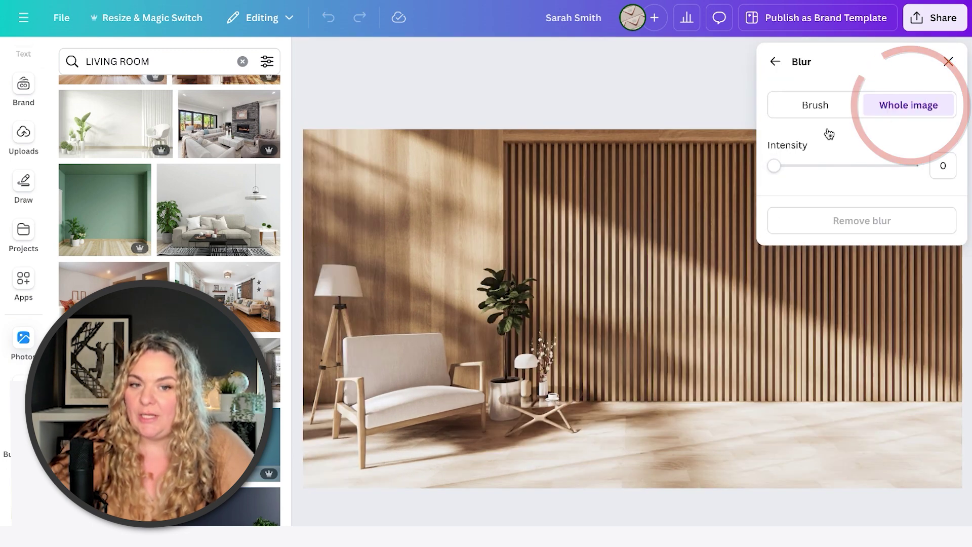
drag(774, 166, 787, 173)
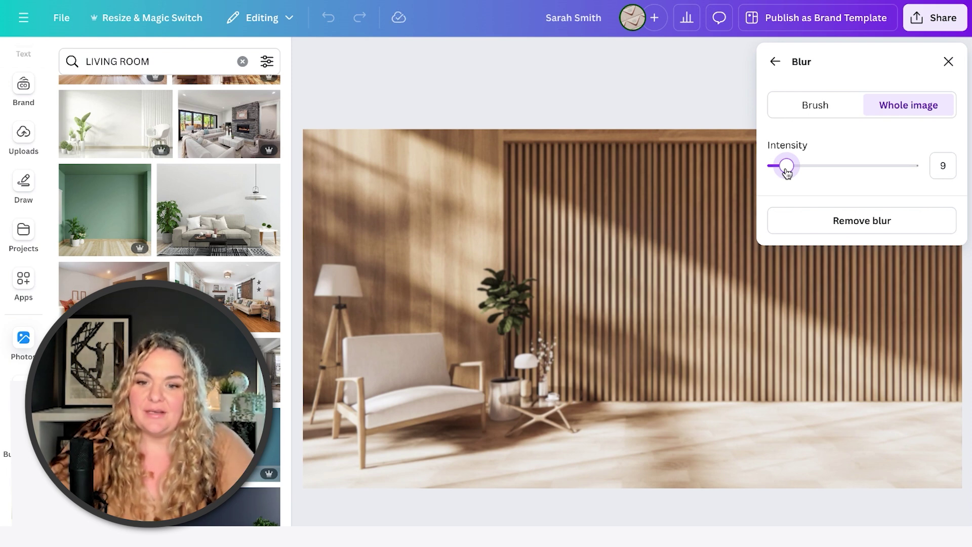
drag(788, 173, 806, 174)
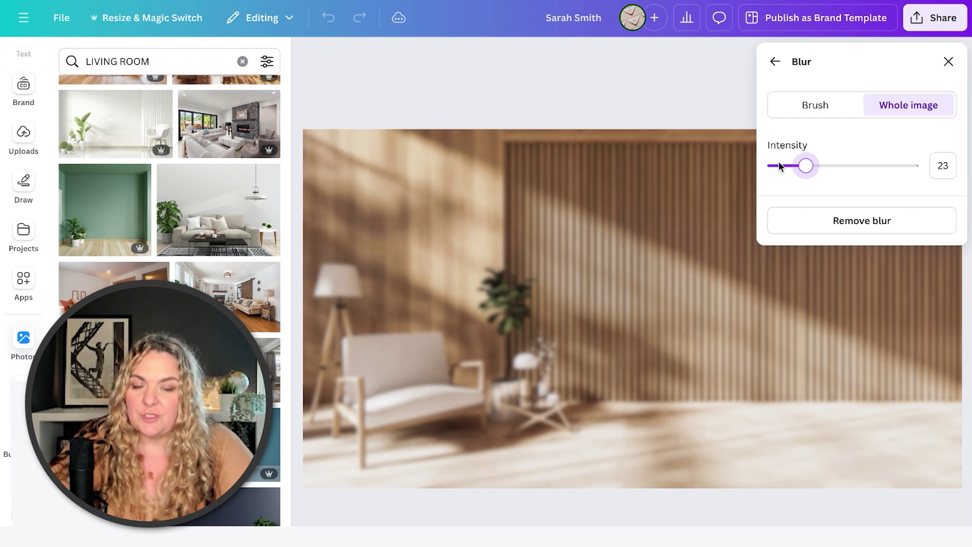
click(948, 61)
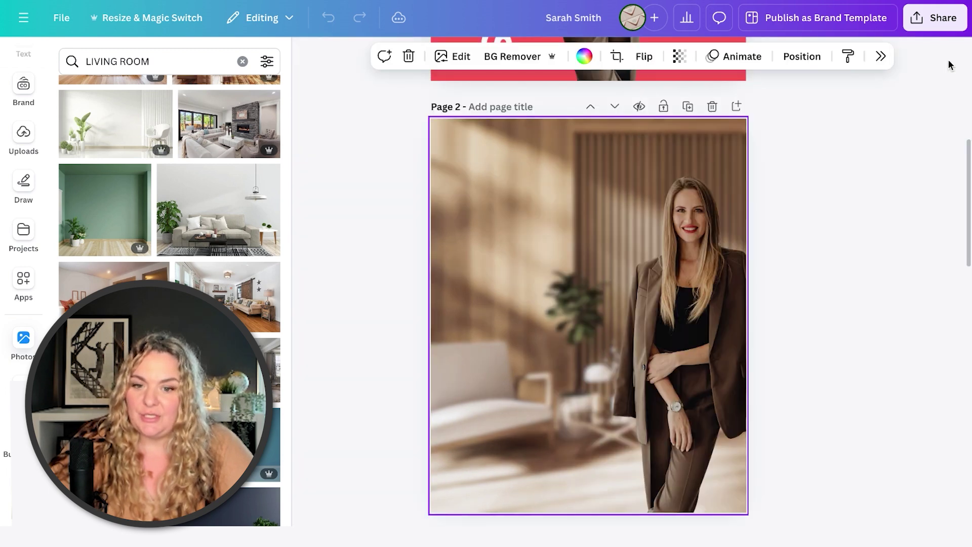
key(ctrl+z)
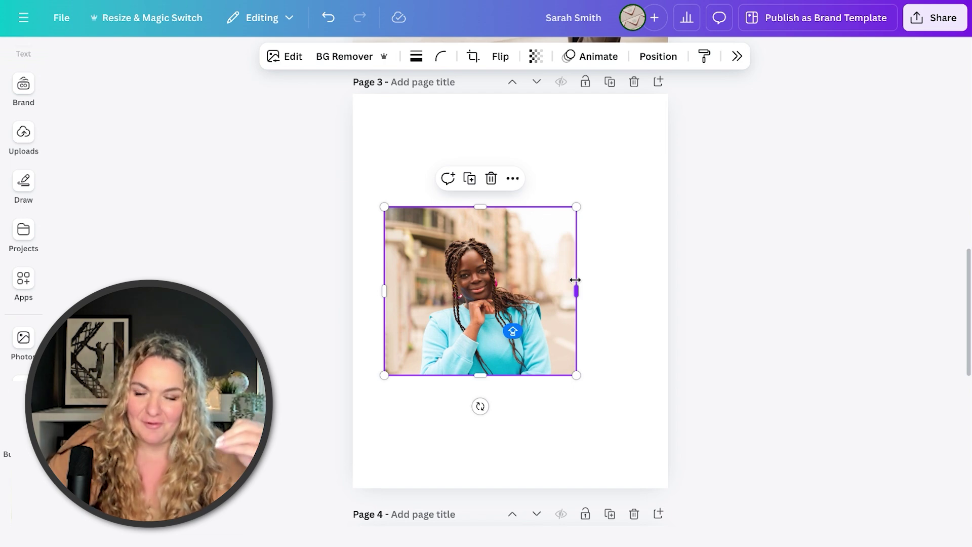
Drag the street headshot onto page 3's vertical centre guide.
drag(512, 274, 546, 262)
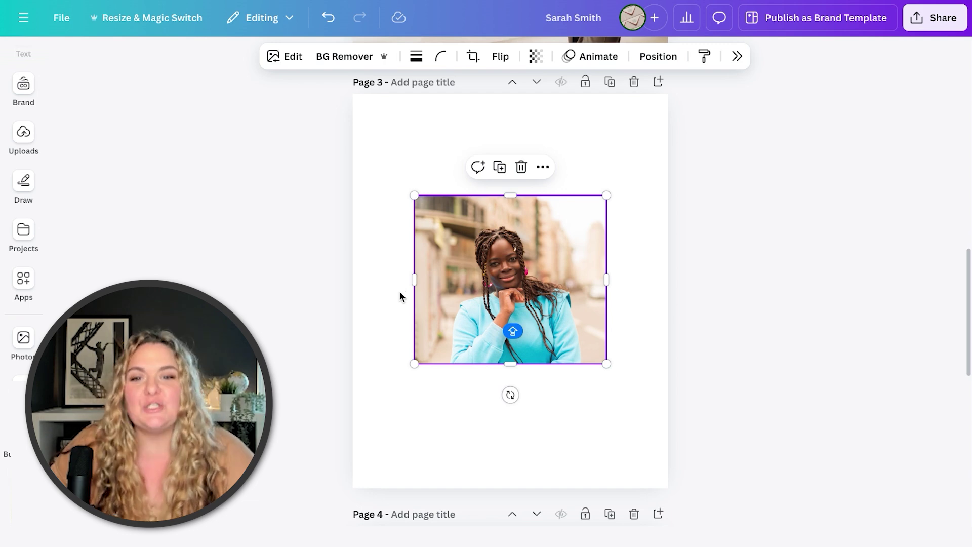
Set the street photo as page 3's background, then brush the blue sweater in Magic Edit at size 35.
right_click(470, 251)
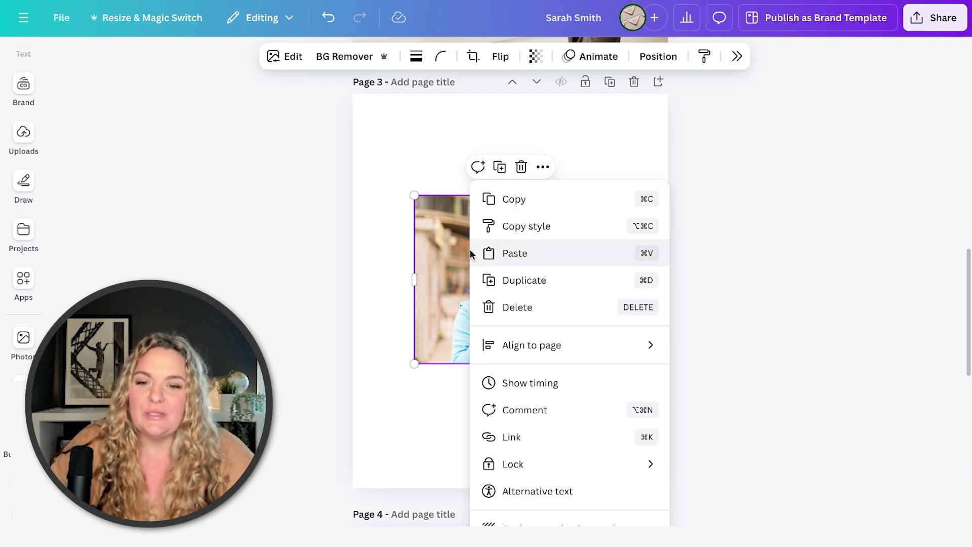
click(529, 524)
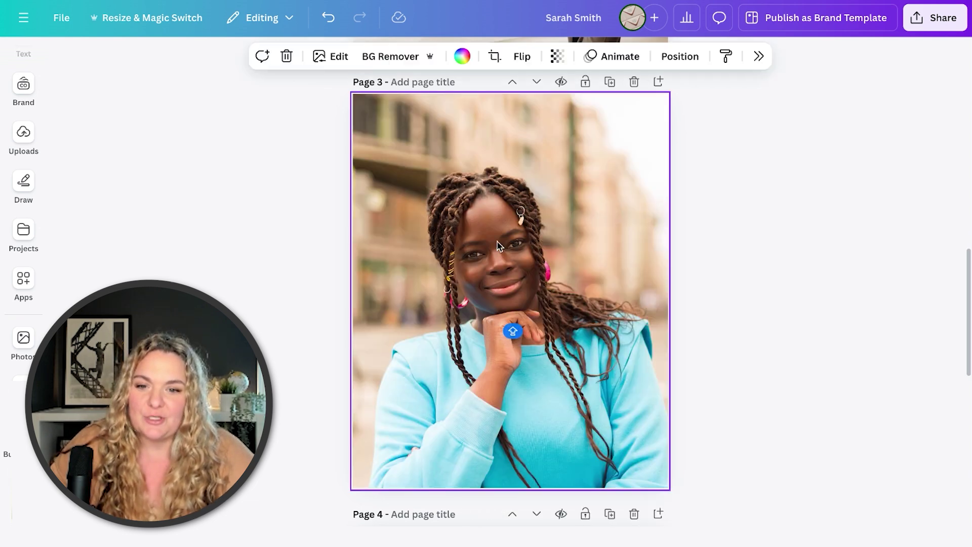
click(320, 57)
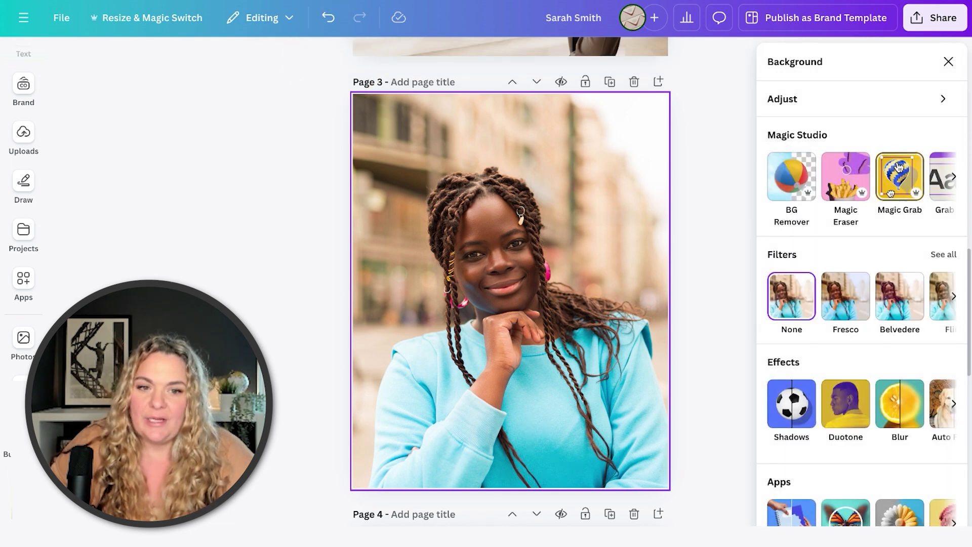
scroll(855, 190, right, 2)
scroll(856, 189, right, 2)
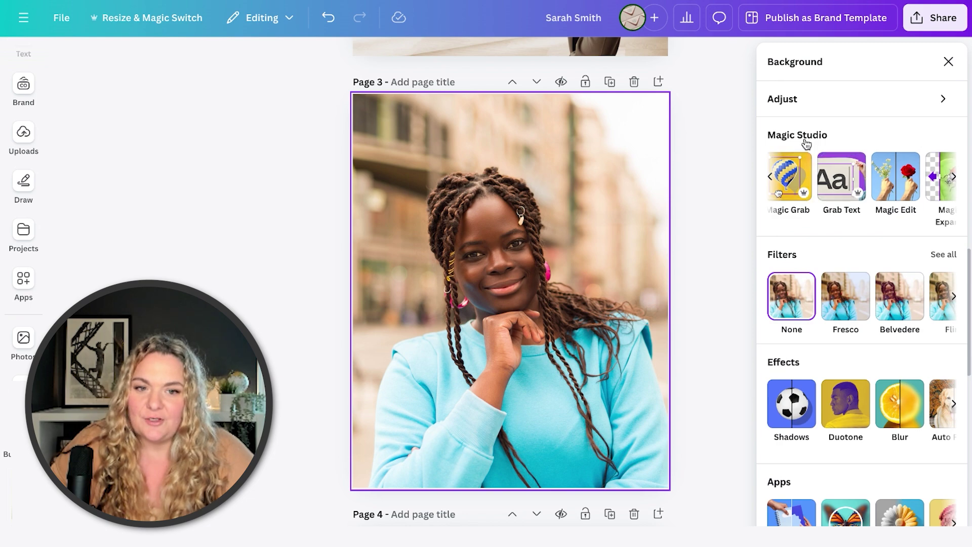
click(899, 191)
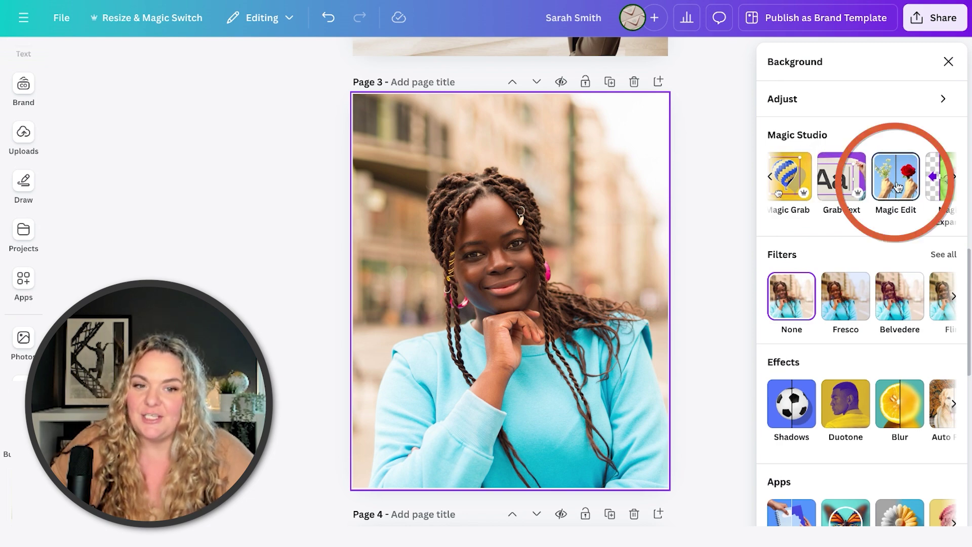
click(897, 186)
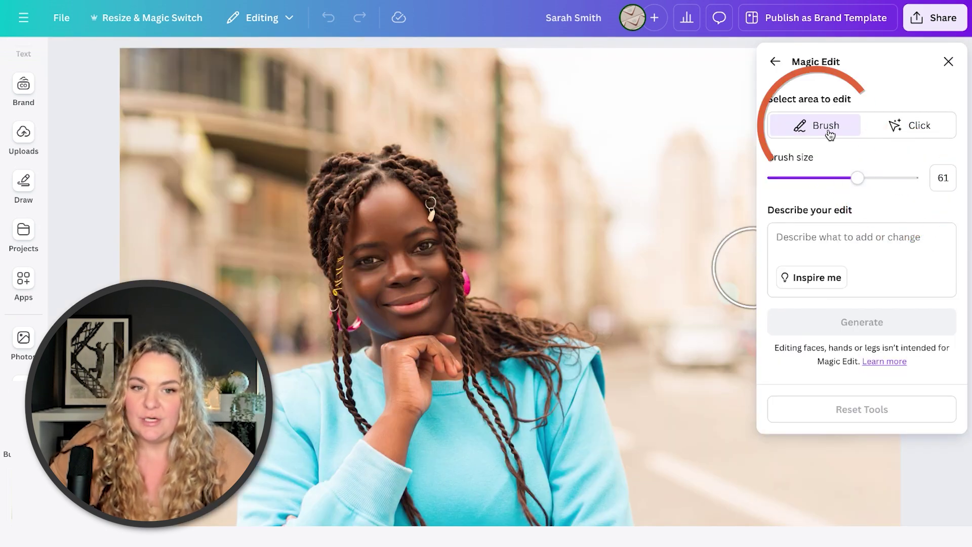
mouse_move(857, 178)
mouse_down()
mouse_move(818, 178)
mouse_move(850, 179)
mouse_up()
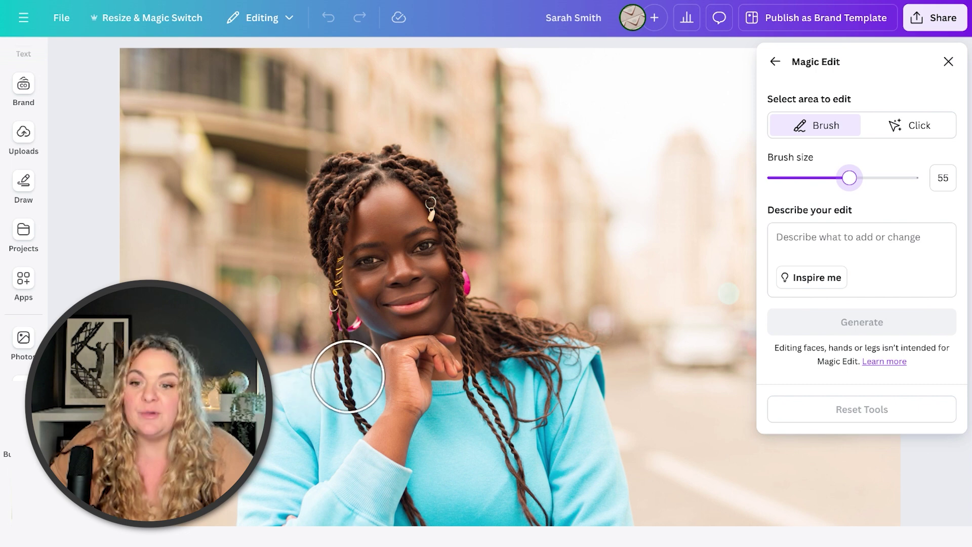
click(820, 178)
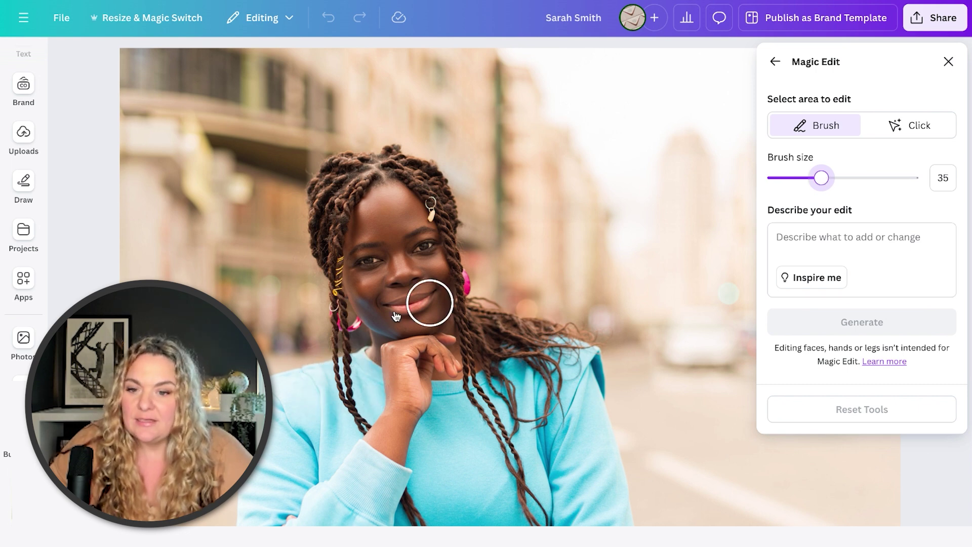
mouse_move(357, 375)
mouse_down()
mouse_move(260, 400)
mouse_move(241, 524)
mouse_up()
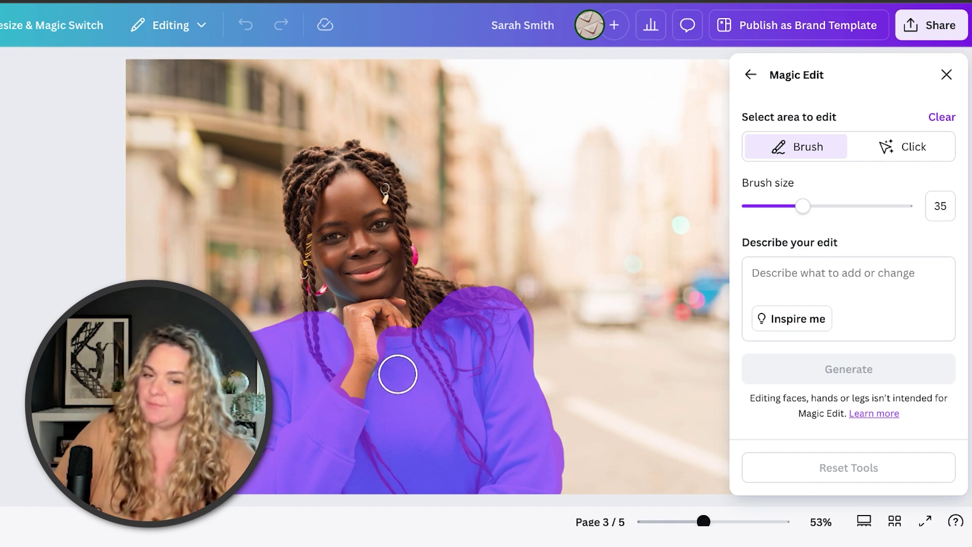
Generate 'PROFESSIONAL BUSINESS JACKET' in Magic Edit and apply the blue pinstripe jacket over a white shirt.
click(775, 276)
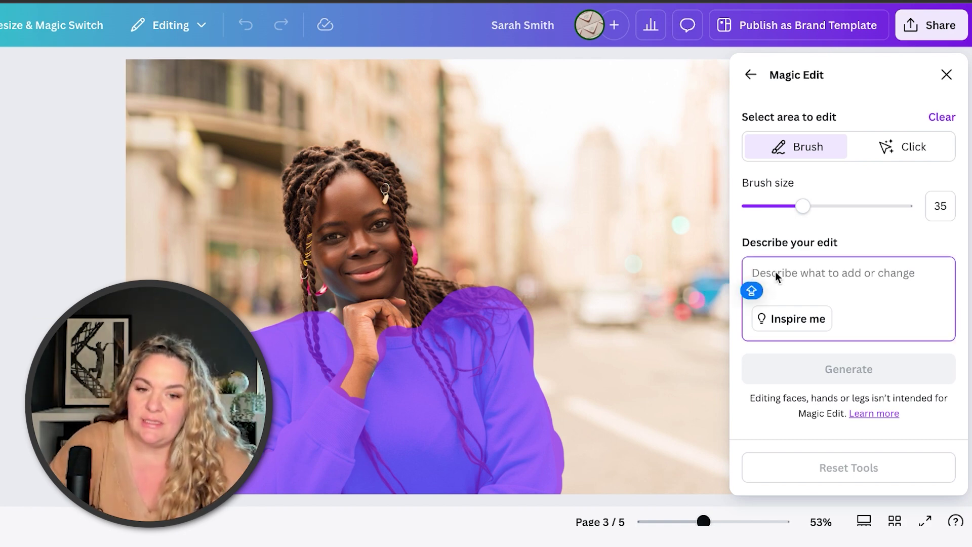
text(PROFESSIONAL )
text(BUSINESS )
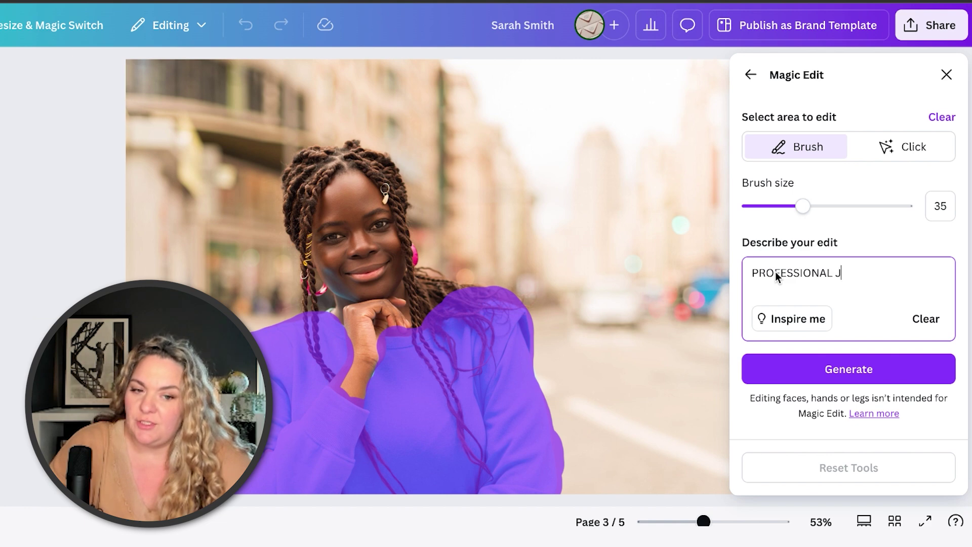
text(JACKET)
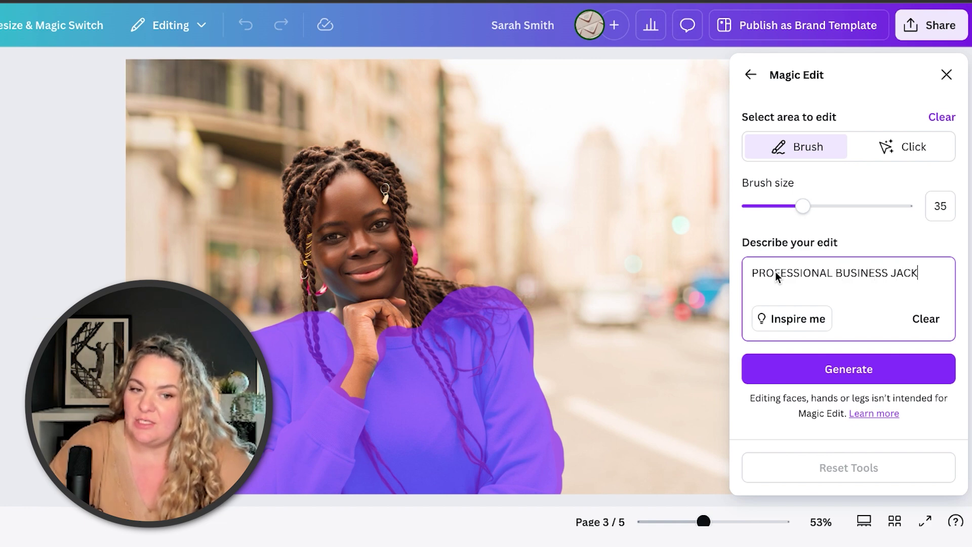
click(788, 369)
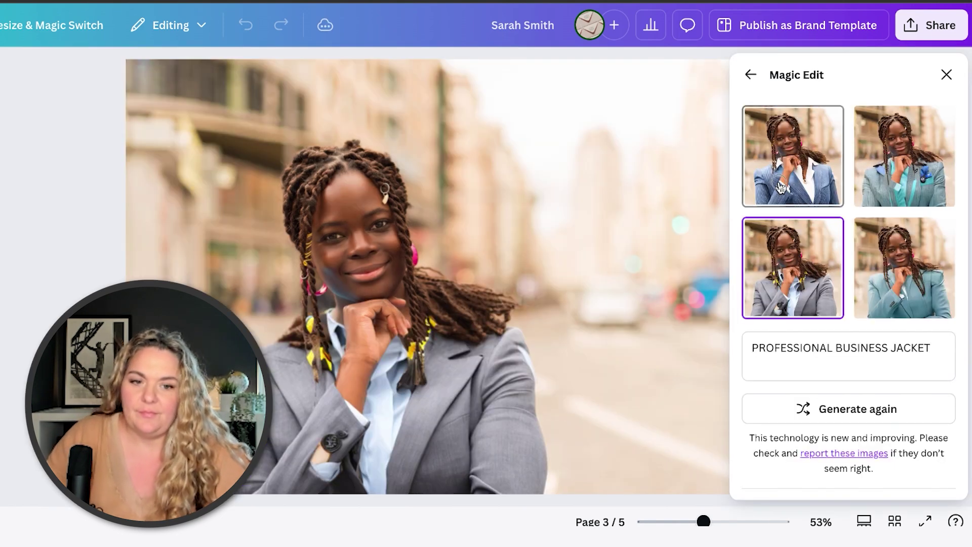
click(780, 187)
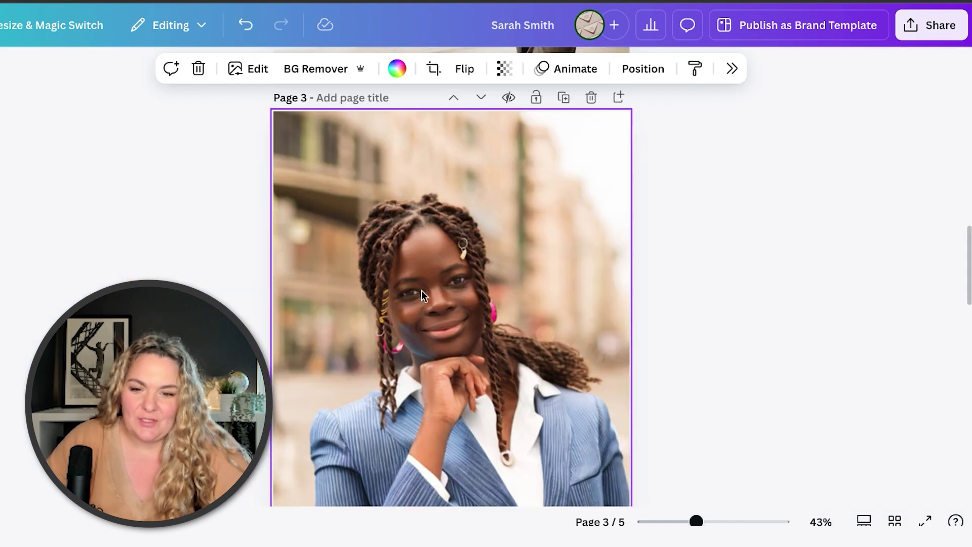
Use Magic Grab to lift the jacketed woman out as her own layer.
scroll(420, 275, down, 1)
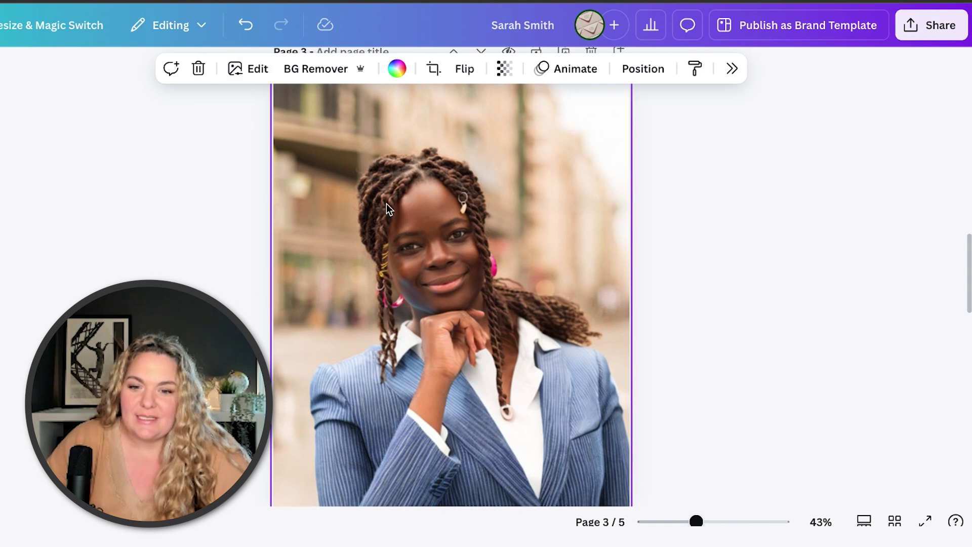
scroll(386, 203, down, 1)
click(242, 67)
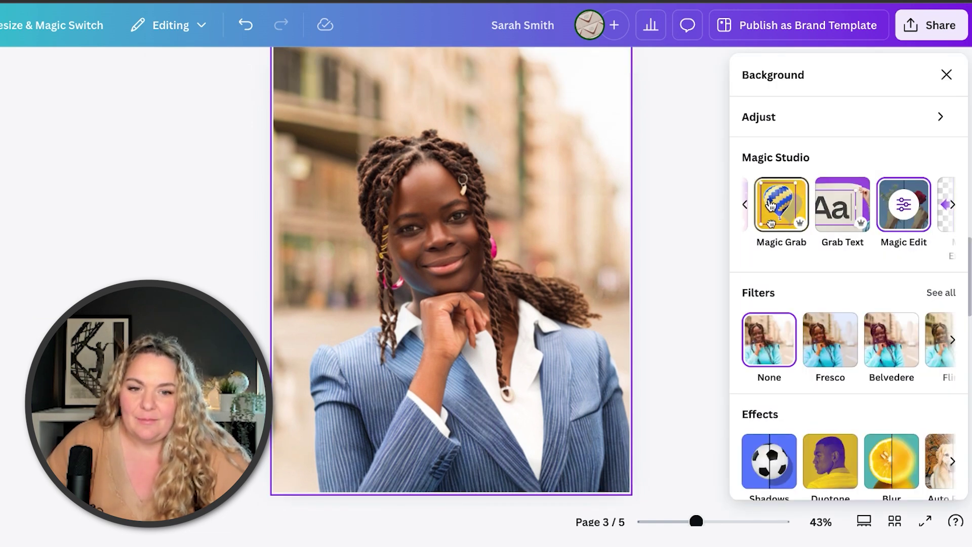
click(770, 204)
click(855, 189)
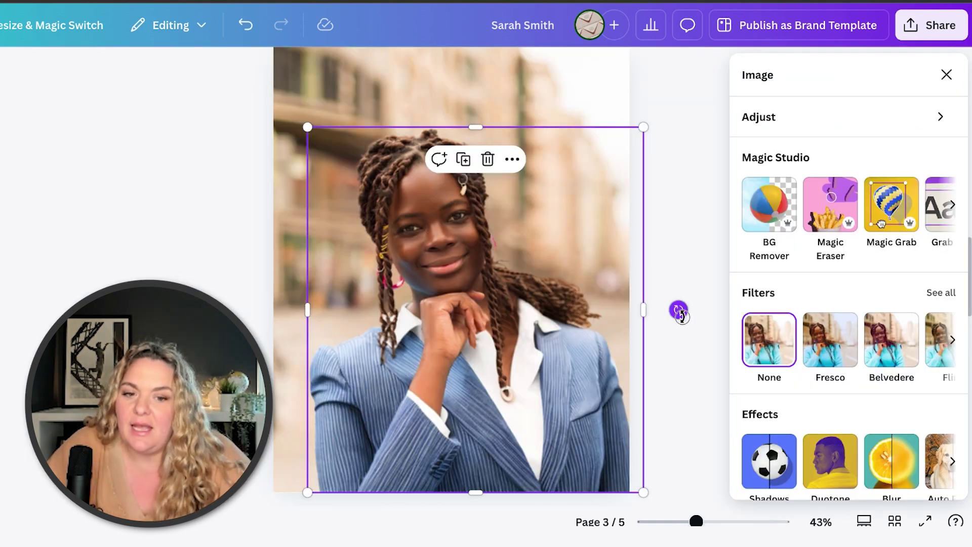
Tilt the grabbed woman about 6° clockwise, move her lower on the page, and deselect.
drag(682, 318, 677, 339)
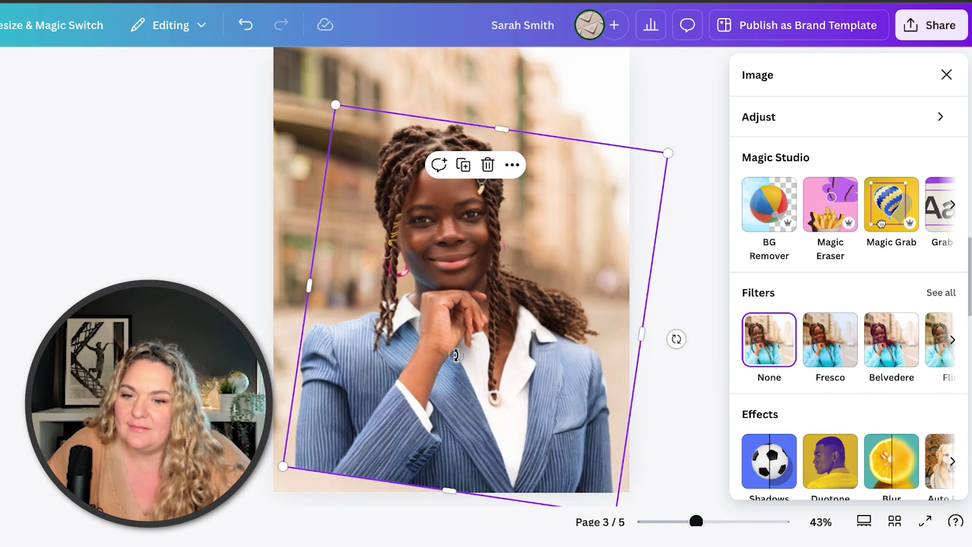
drag(456, 357, 456, 384)
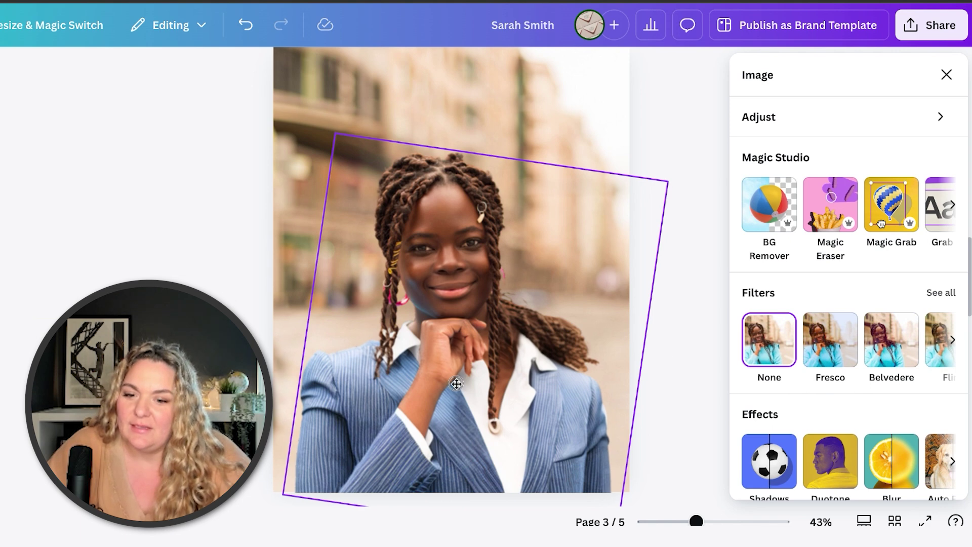
key(Escape)
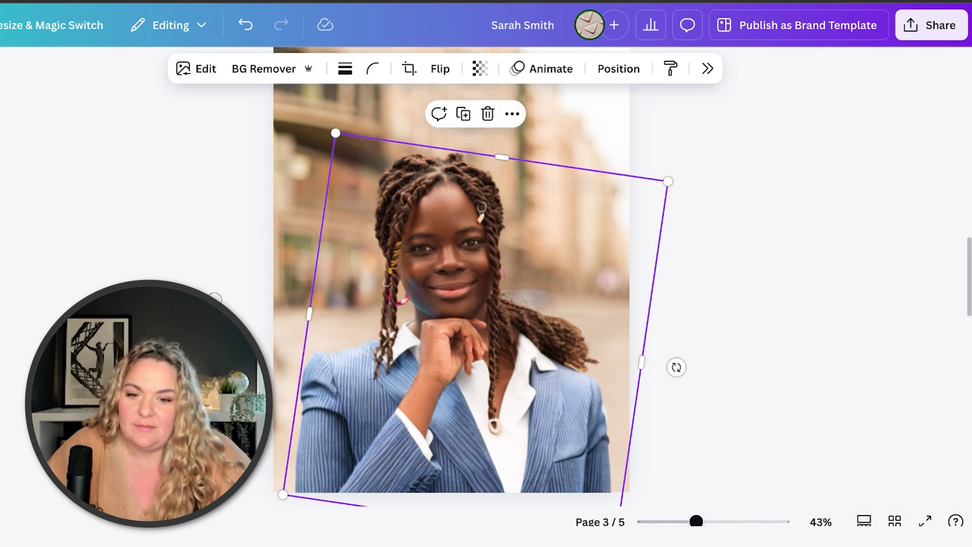
key(Escape)
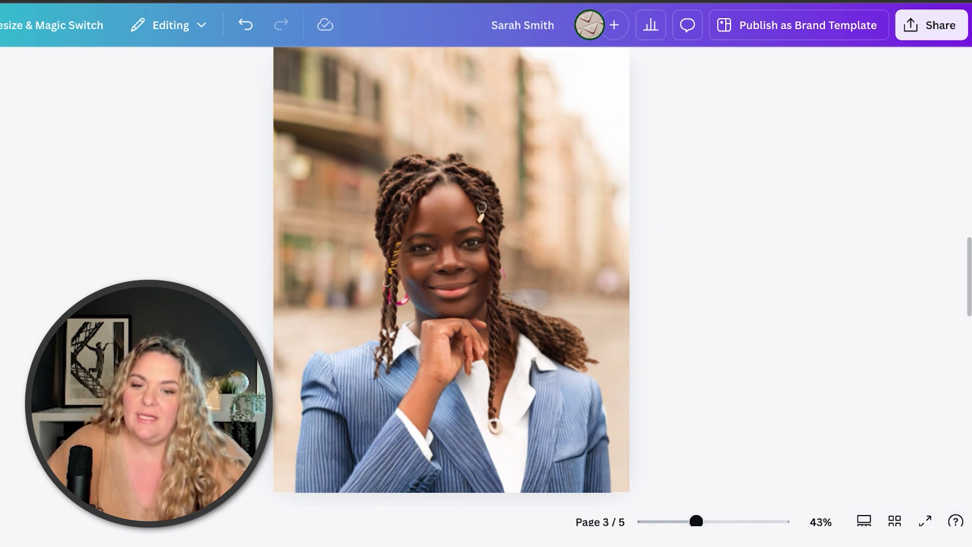